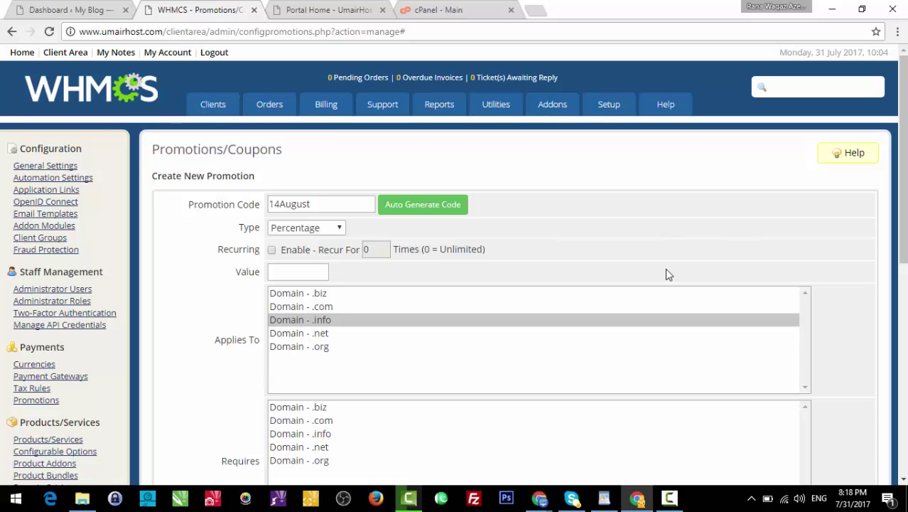
Open the Products/Services configuration page from the WHMCS setup options.
mouse_move(609, 107)
mouse_move(637, 204)
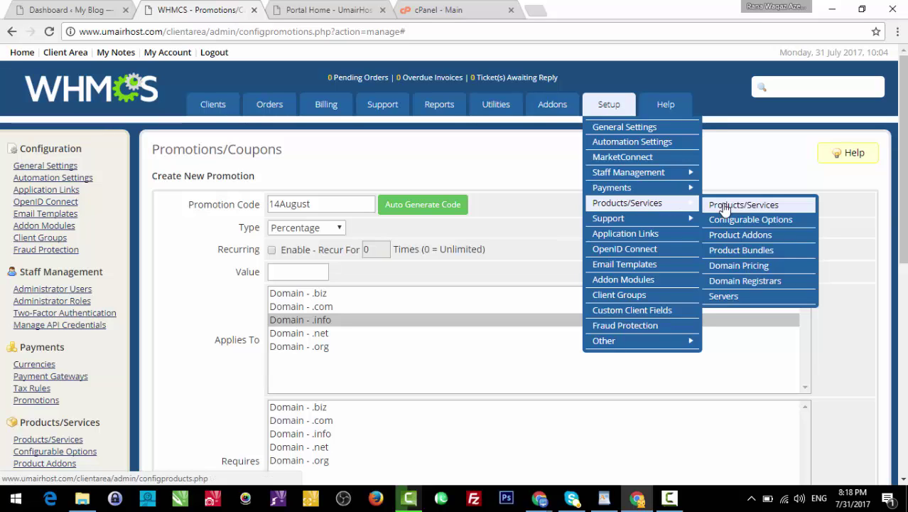
click(725, 206)
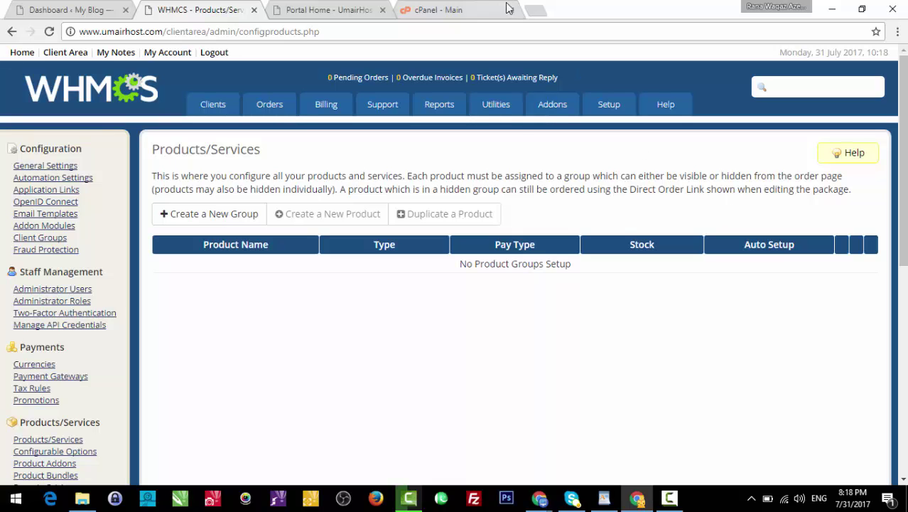
Open shoaibhost.com in a new browser tab as a reference site.
click(537, 11)
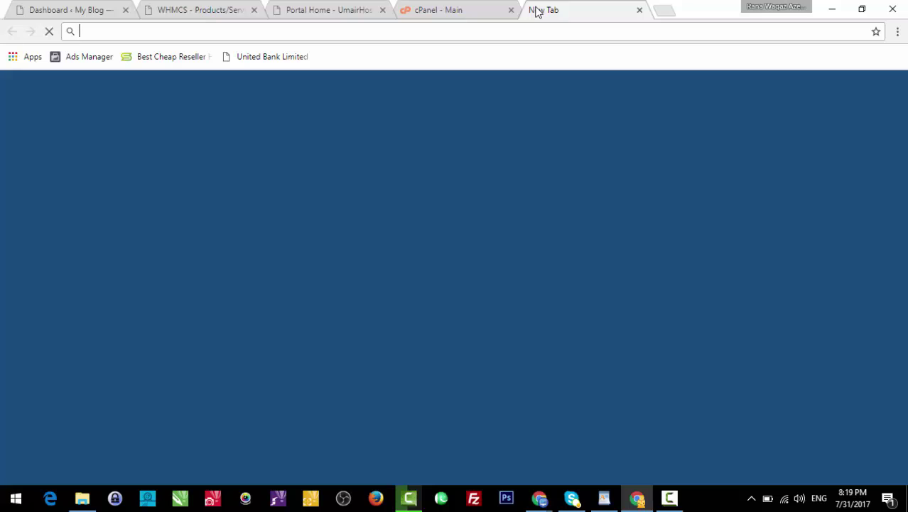
text(shoaibhost.com)
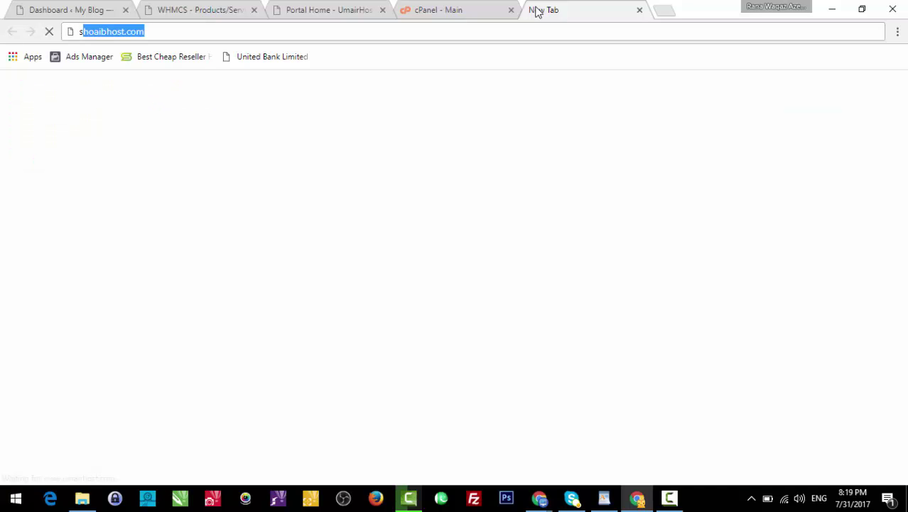
key(Return)
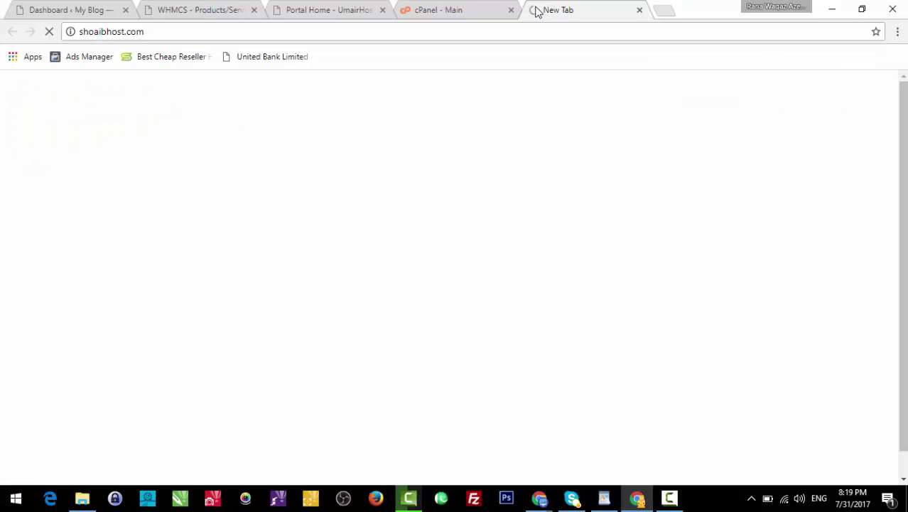
Switch to the WordPress dashboard and let the browser update its saved password for that site.
click(469, 8)
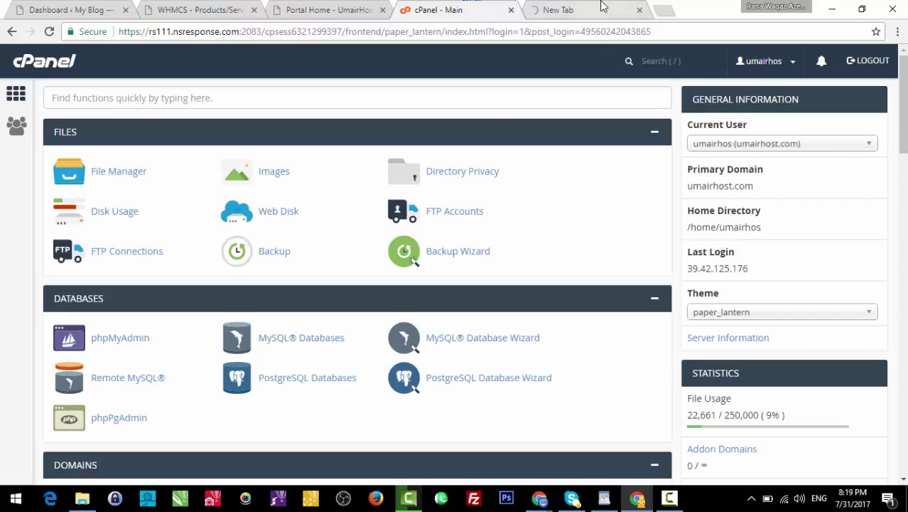
click(376, 7)
click(114, 8)
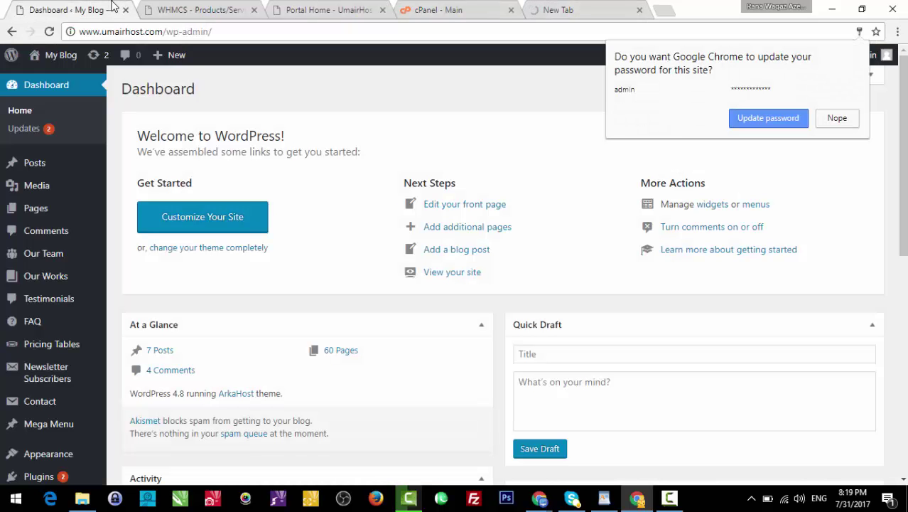
click(762, 120)
click(189, 7)
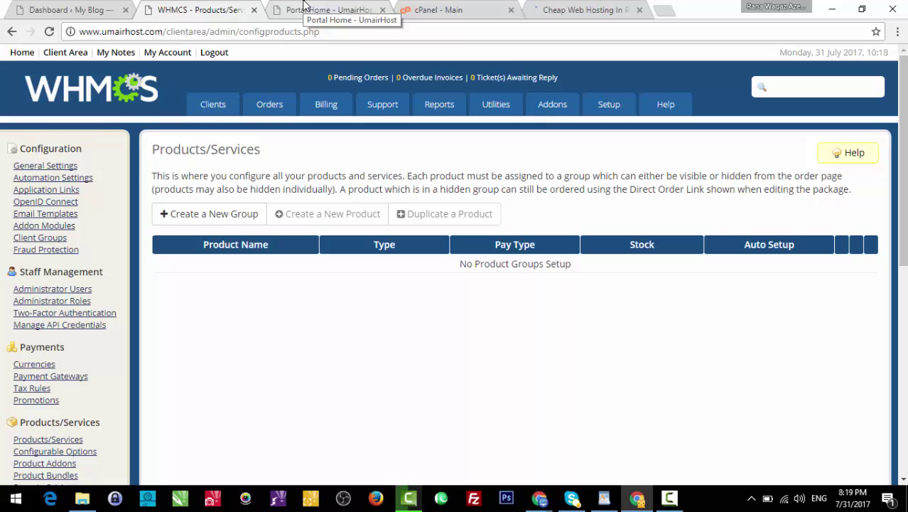
click(333, 8)
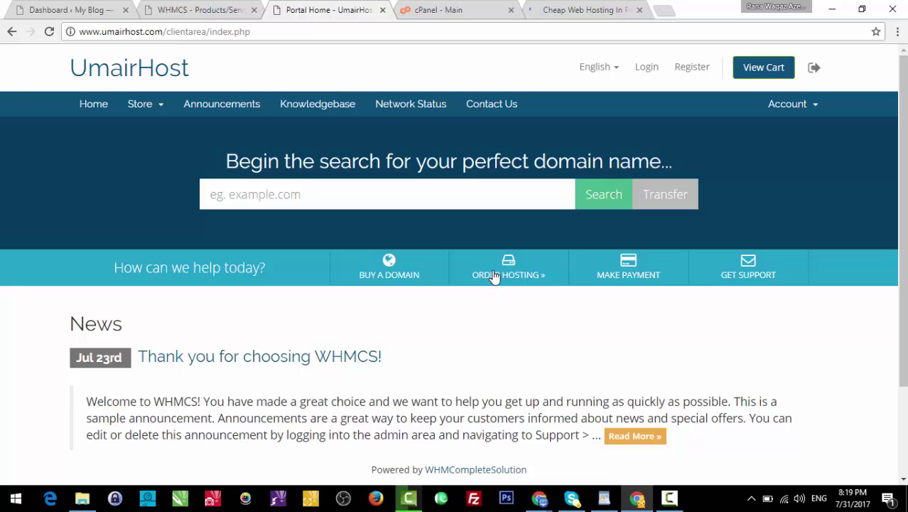
click(285, 188)
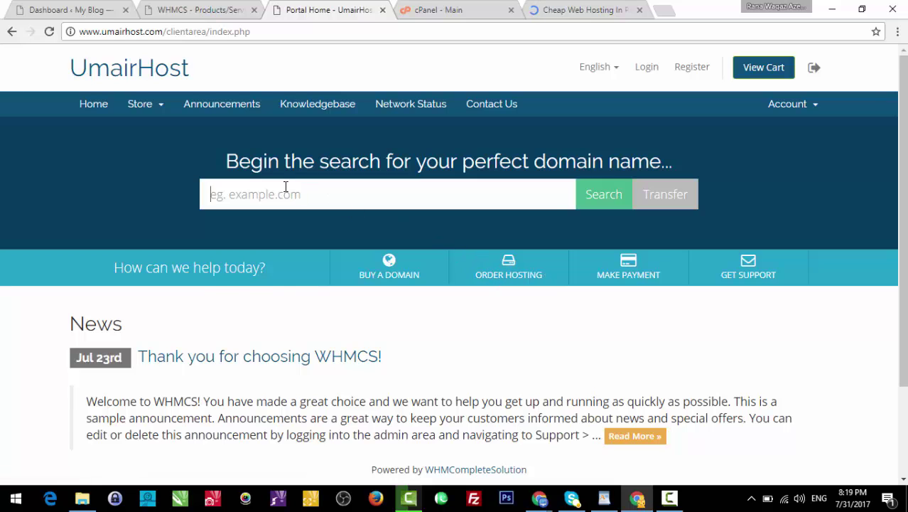
click(112, 165)
click(495, 184)
Examine the hosting packages on the Shoaib Host home page and open the sign-up for the Starter package.
click(579, 10)
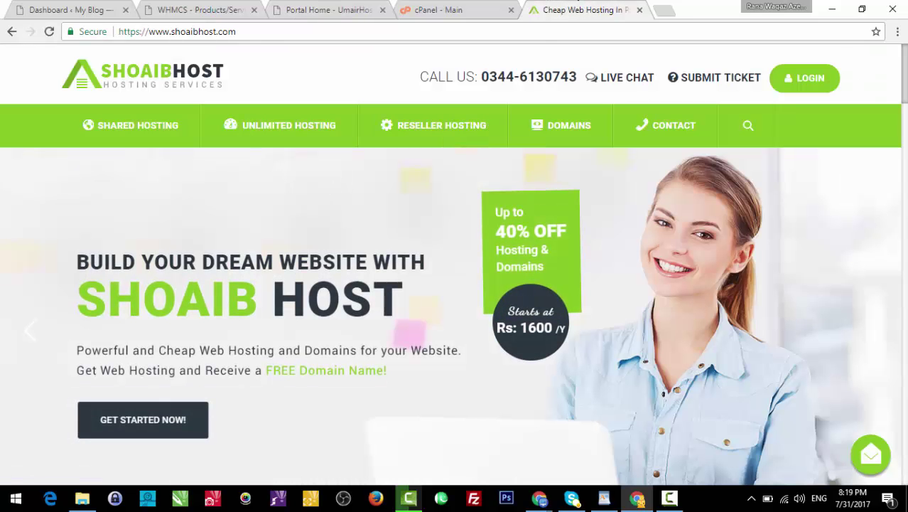
scroll(455, 284, down, 5)
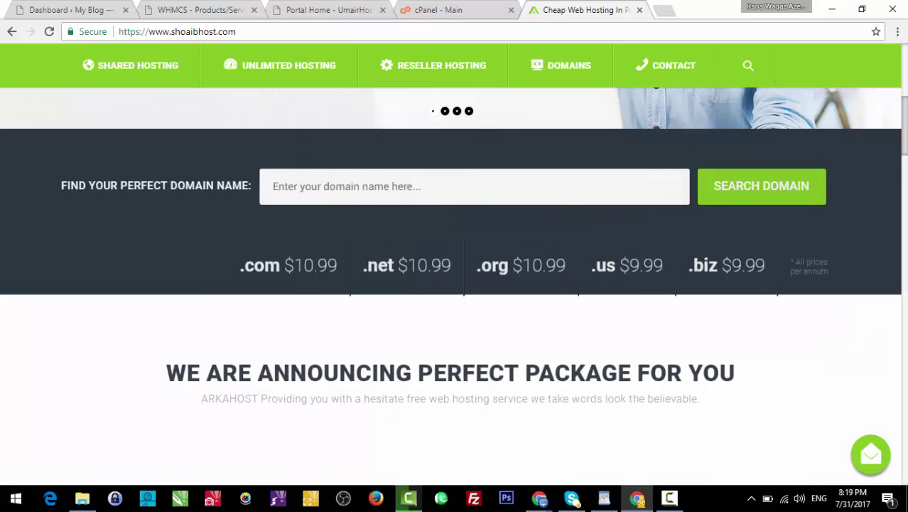
scroll(454, 284, down, 4)
scroll(386, 171, down, 2)
scroll(386, 171, up, 2)
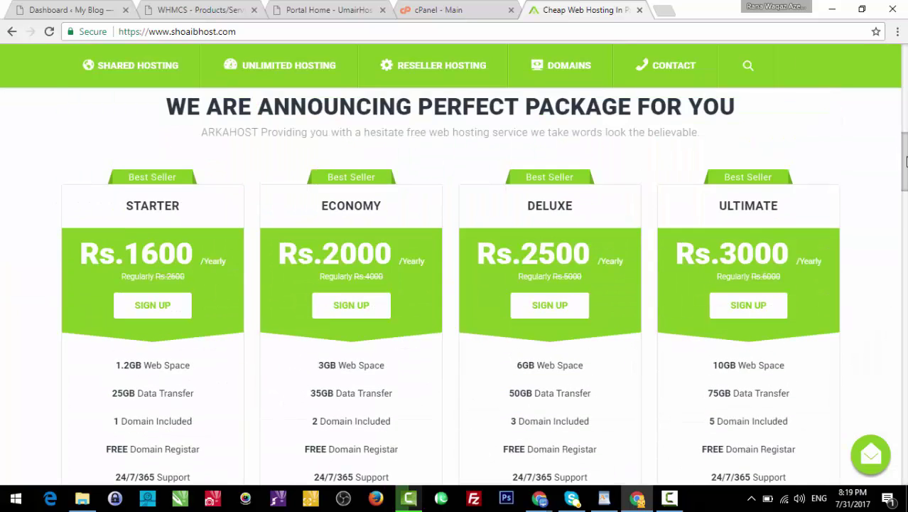
scroll(386, 171, down, 1)
click(162, 244)
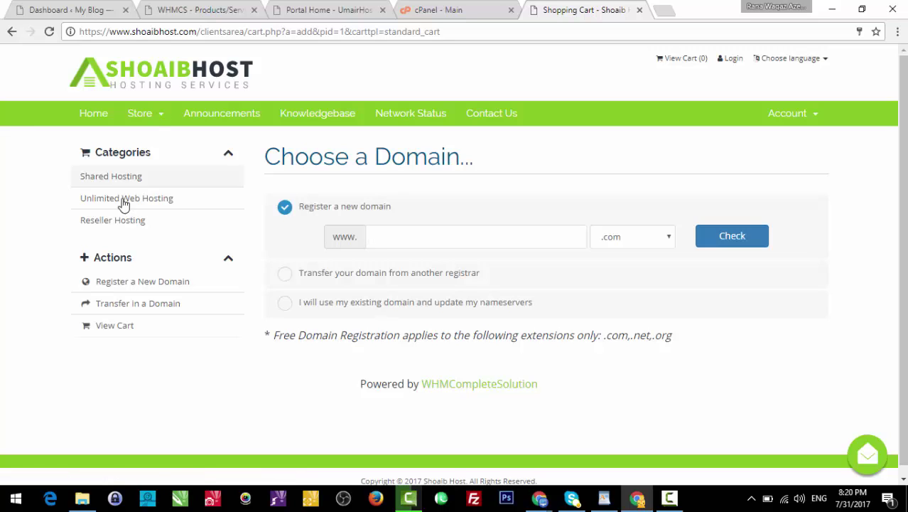
Examine the store's Categories and review the plans offered under Shared Hosting.
double_click(108, 151)
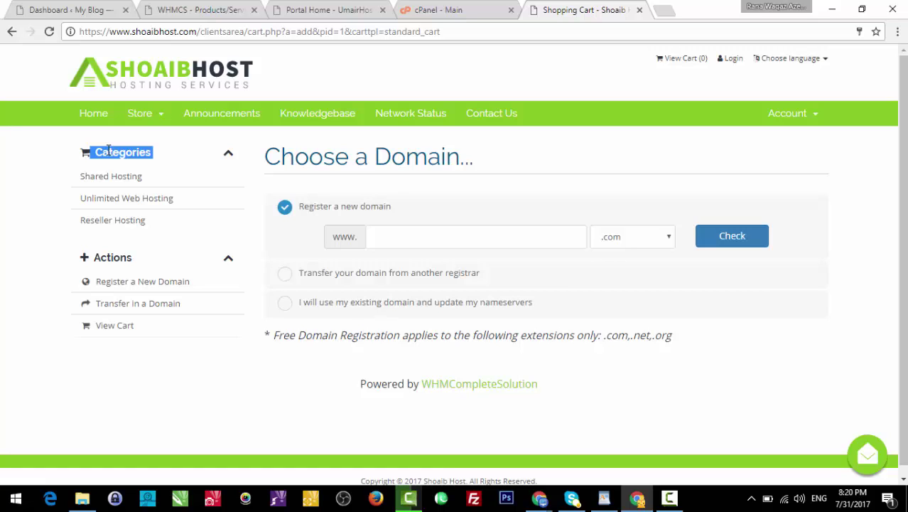
double_click(122, 152)
triple_click(122, 152)
double_click(122, 153)
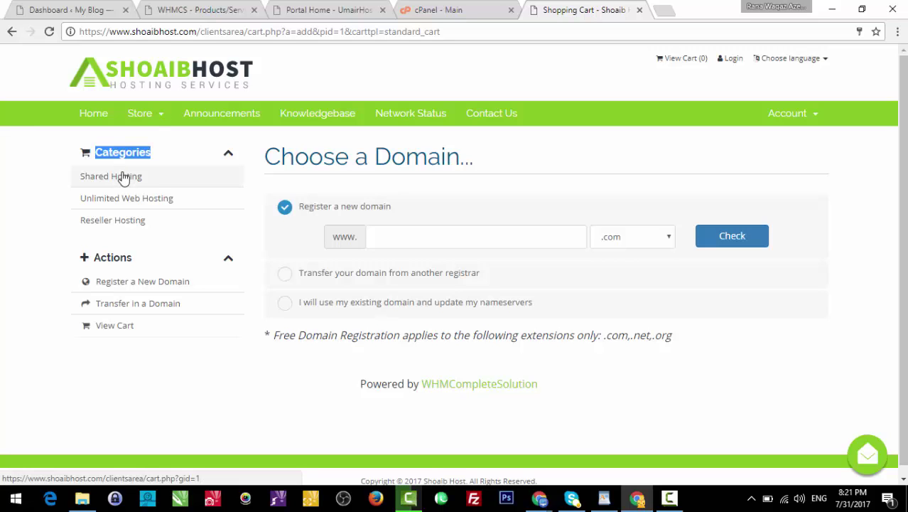
click(113, 178)
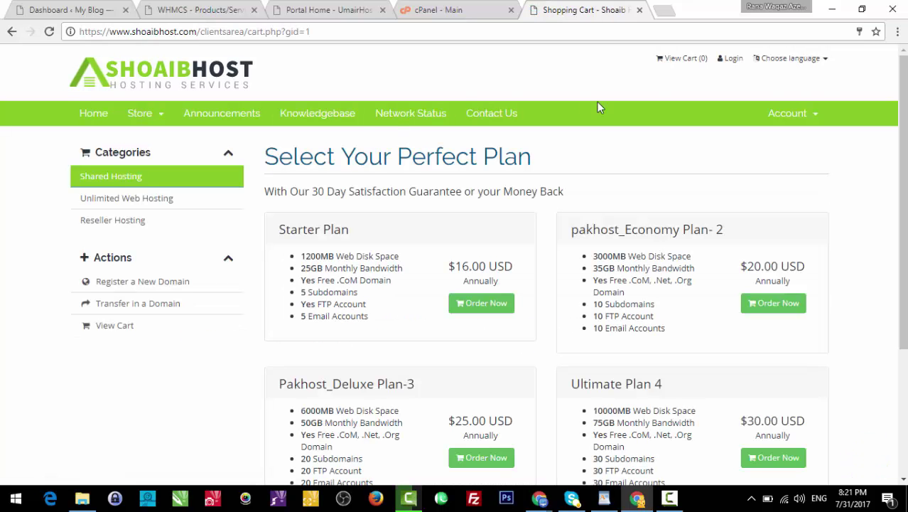
scroll(902, 213, down, 1)
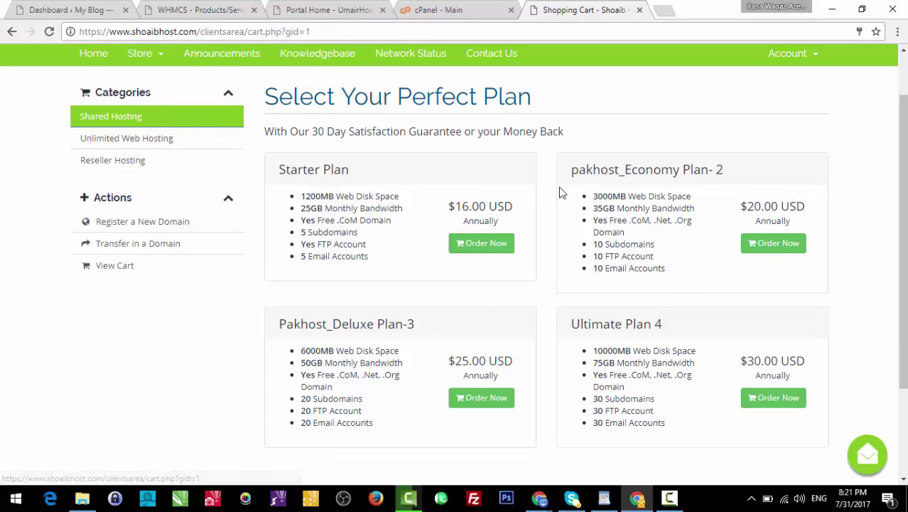
scroll(902, 249, down, 1)
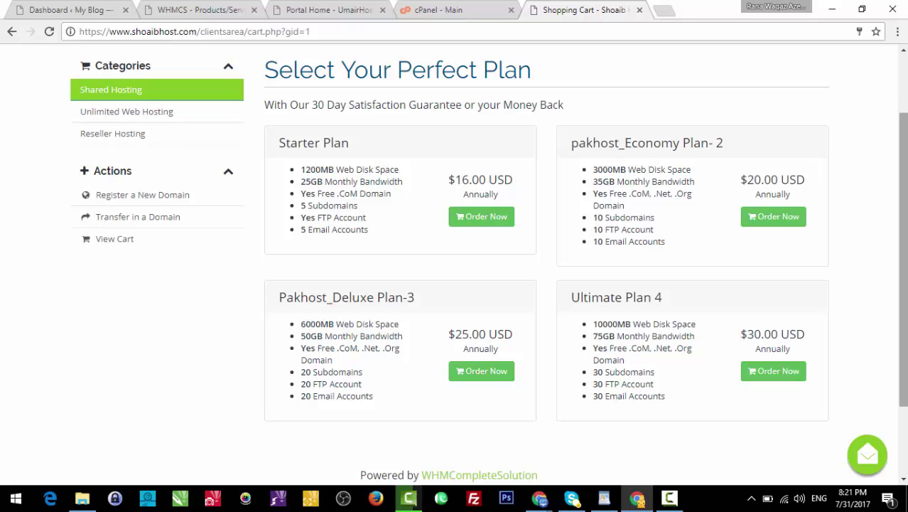
scroll(808, 232, up, 2)
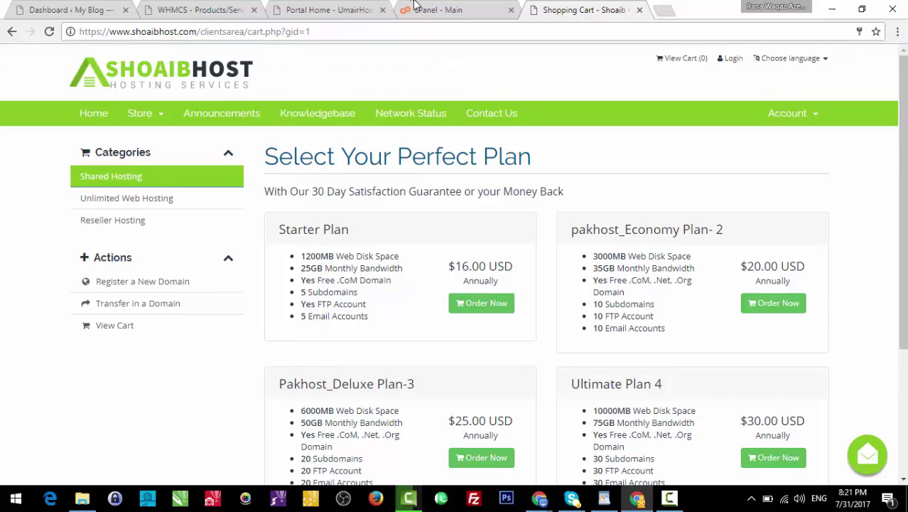
Return to WHMCS, start a new product group and enter Shared Hosting as the product group name.
click(331, 10)
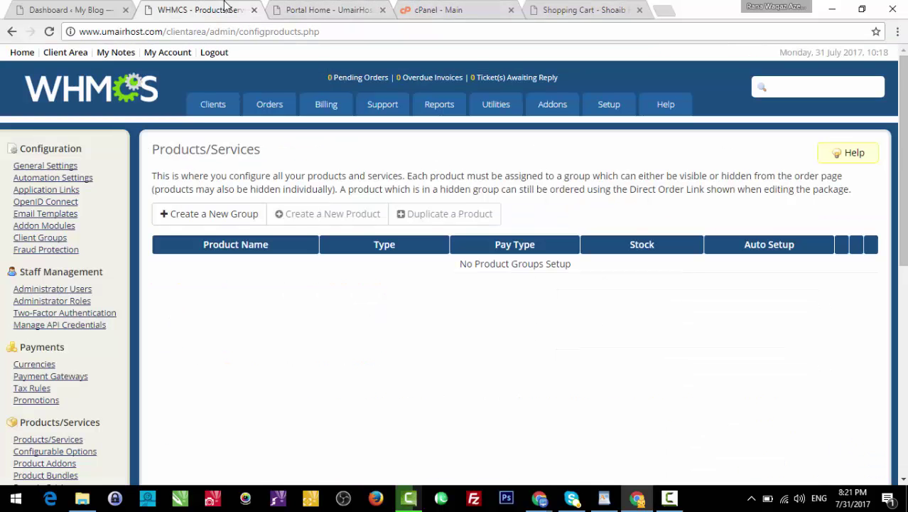
click(199, 10)
click(221, 214)
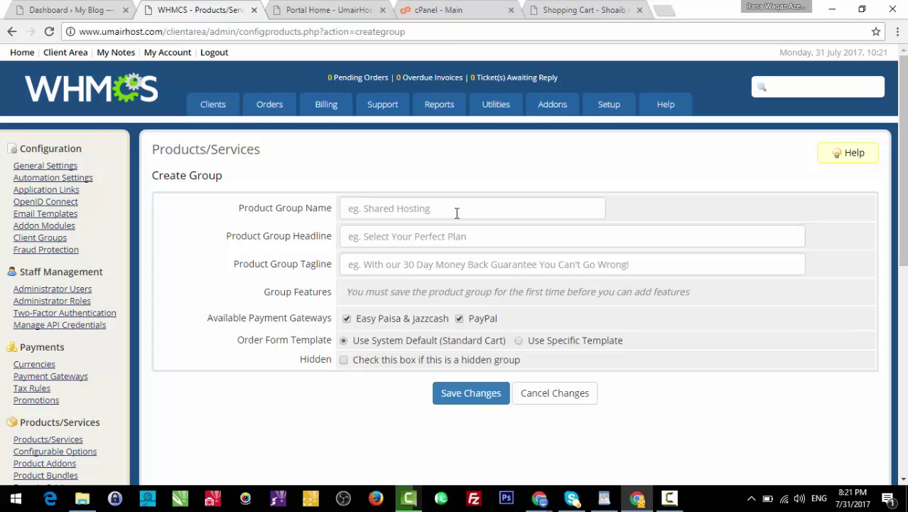
click(579, 10)
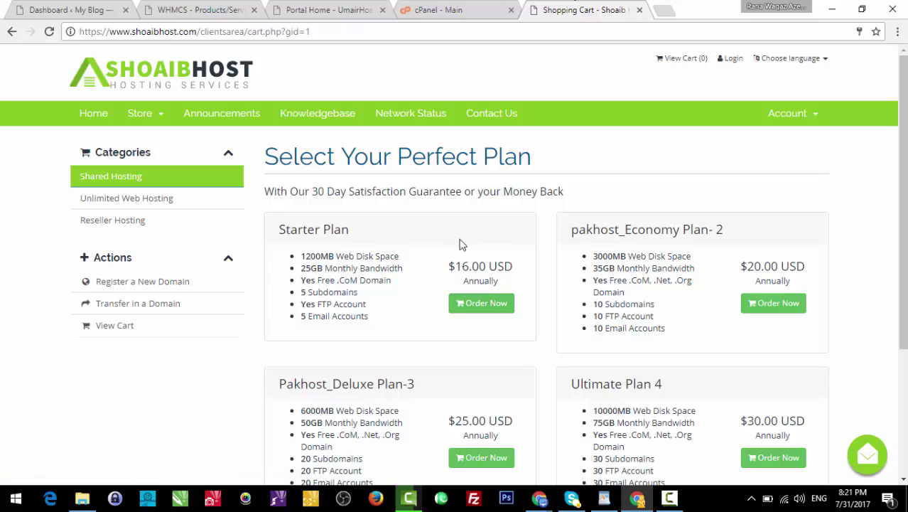
click(205, 9)
click(407, 209)
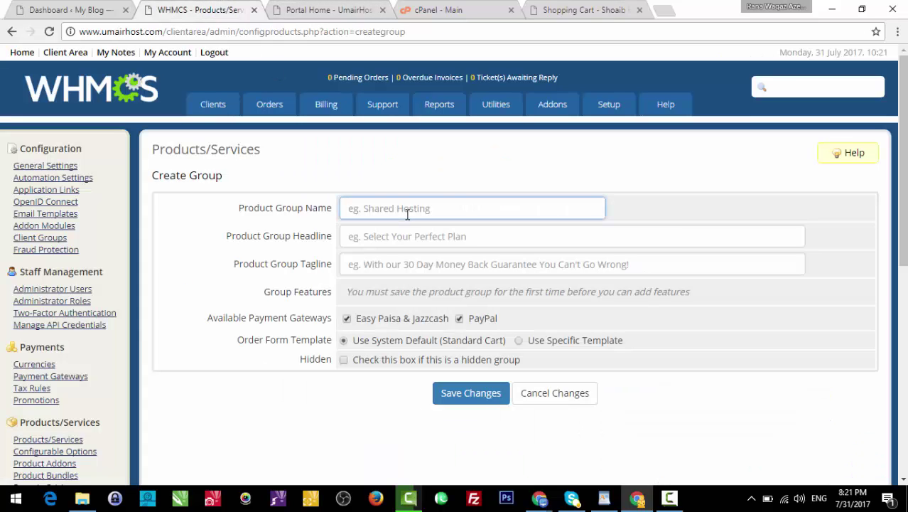
text(Shared Hosting)
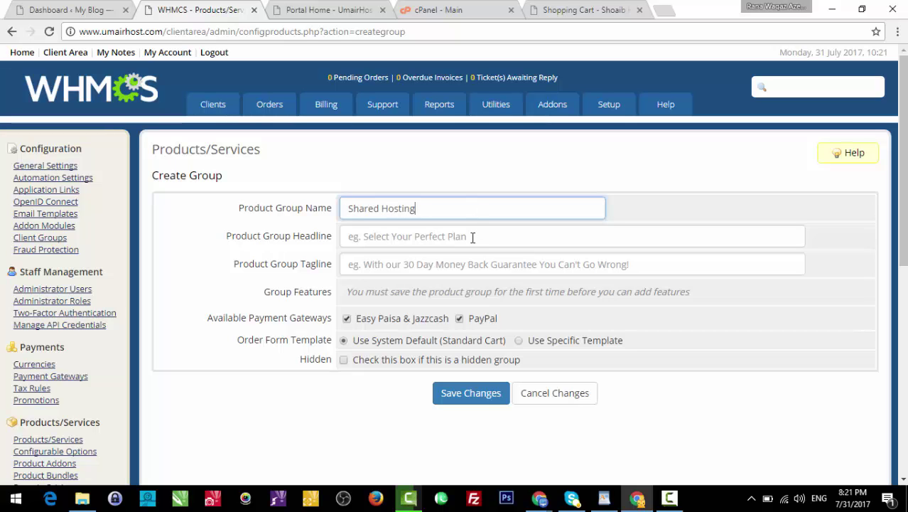
Check the headline on the reference store and set the product group headline to Select Your Perfect Plan.
click(574, 5)
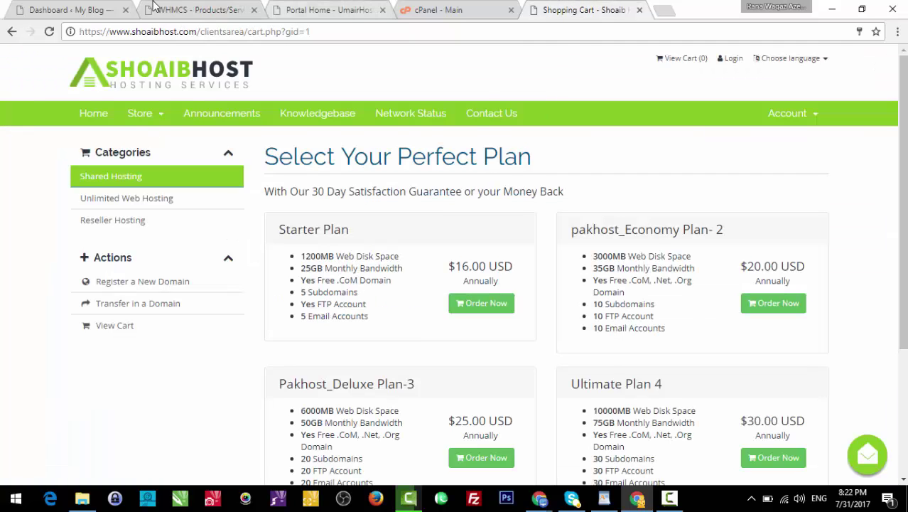
click(154, 7)
click(432, 236)
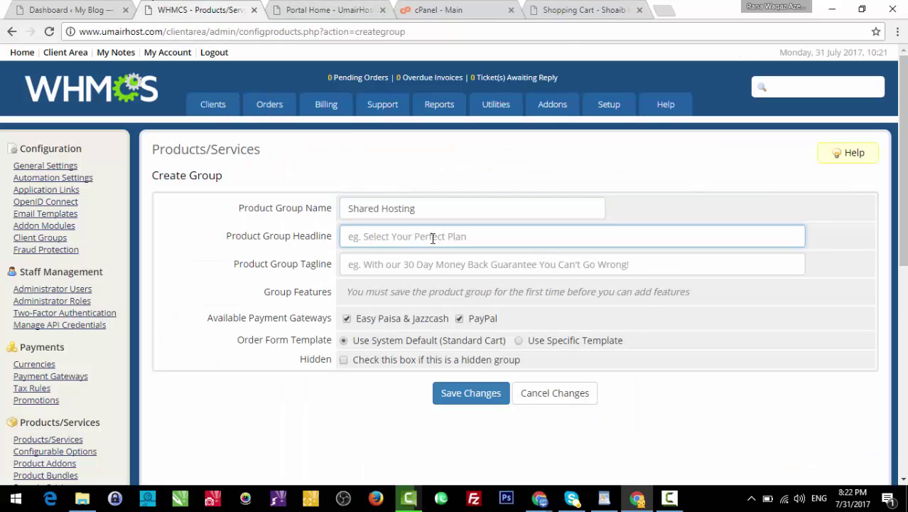
text(Sele)
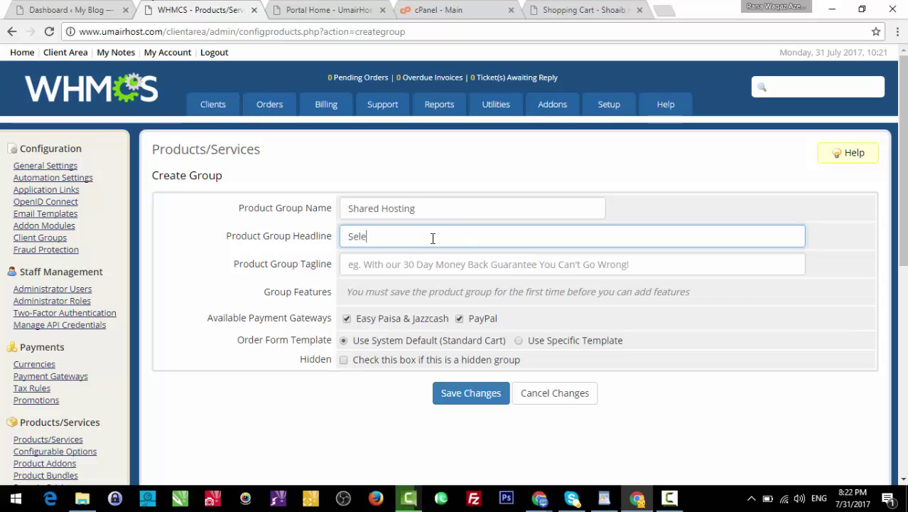
text(ct Your Perfect Plan)
Set the product group tagline to 3 Day Money Back.
click(417, 266)
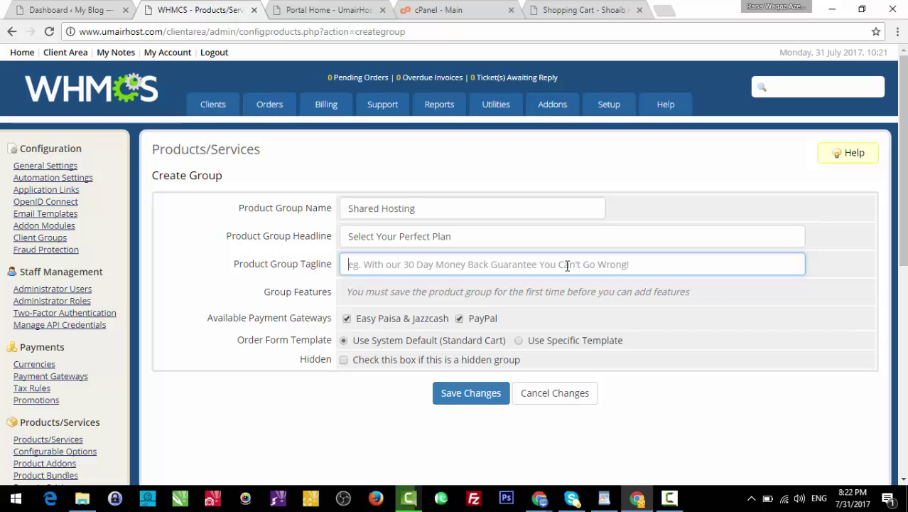
text(3)
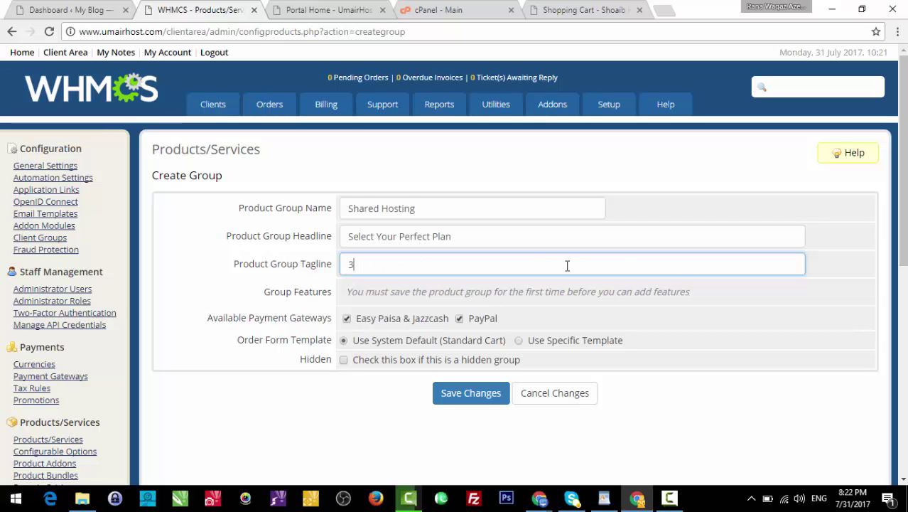
text( Day Money Back Guarntee)
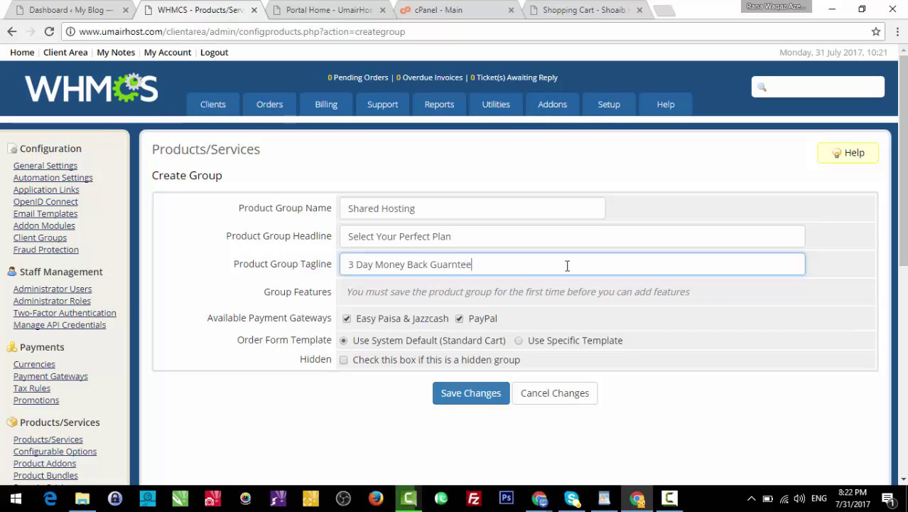
key(BackSpace)
key(BackSpace)
key(BackSpace)
key(BackSpace)
key(BackSpace)
key(BackSpace)
key(BackSpace)
key(BackSpace)
key(BackSpace)
Review the specific order form templates, keep the system default Standard Cart, and save the product group.
click(582, 347)
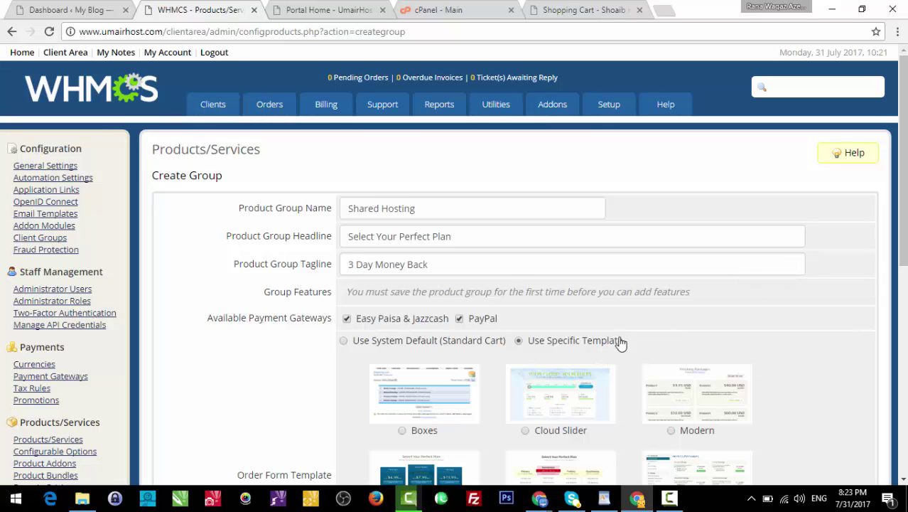
drag(904, 172, 904, 281)
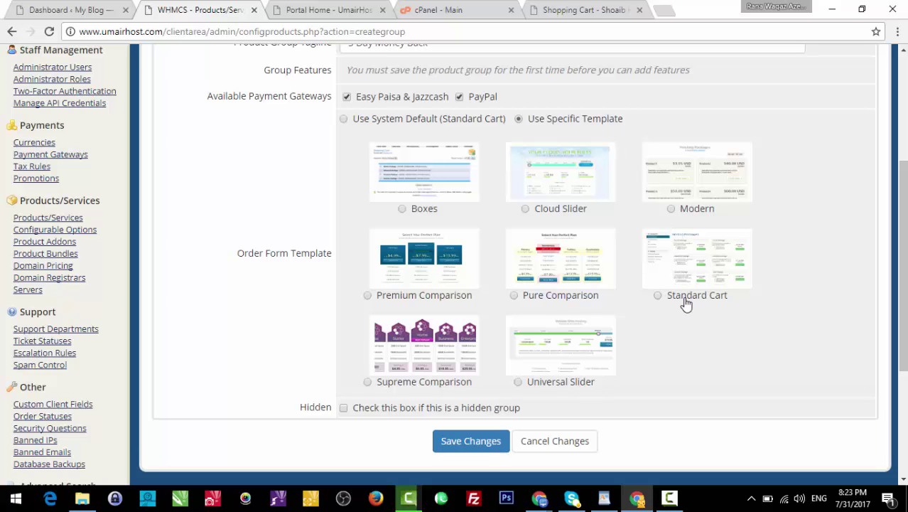
click(396, 125)
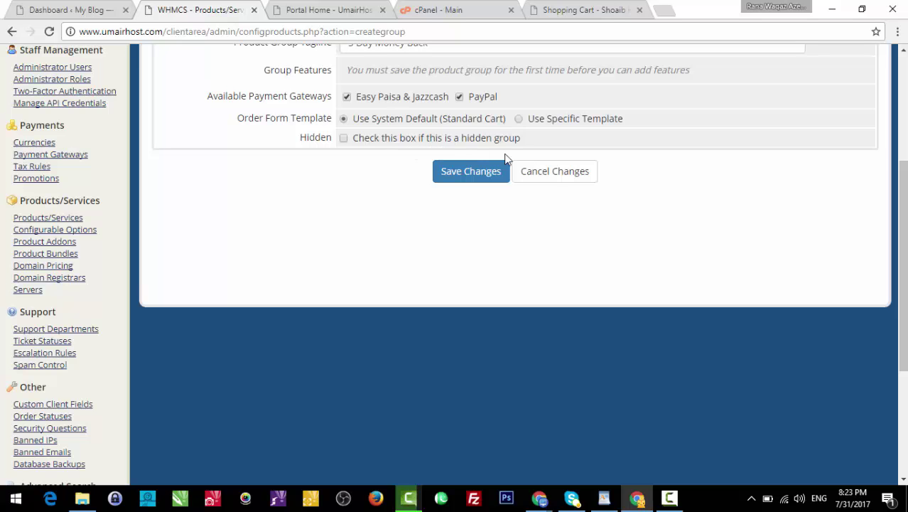
click(462, 176)
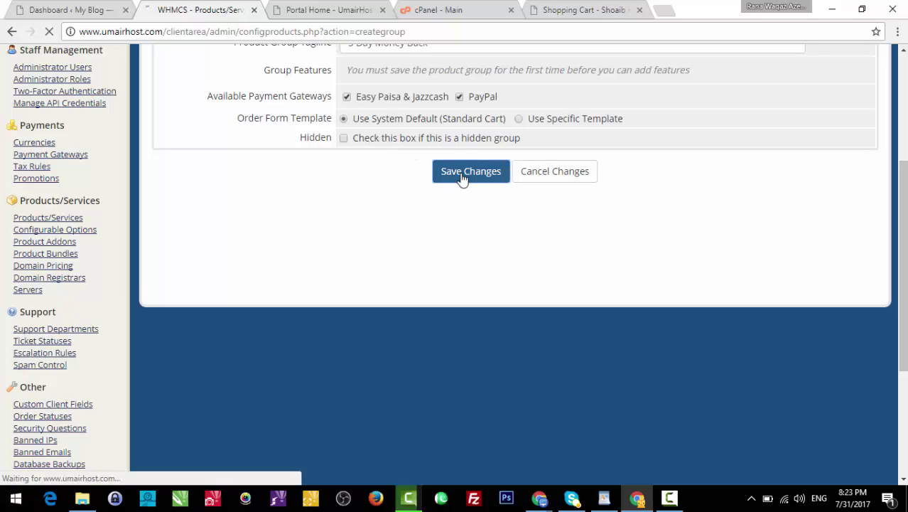
Open the UmairHost client area's domain ordering page and show the Shared Hosting category of the store.
scroll(899, 152, up, 2)
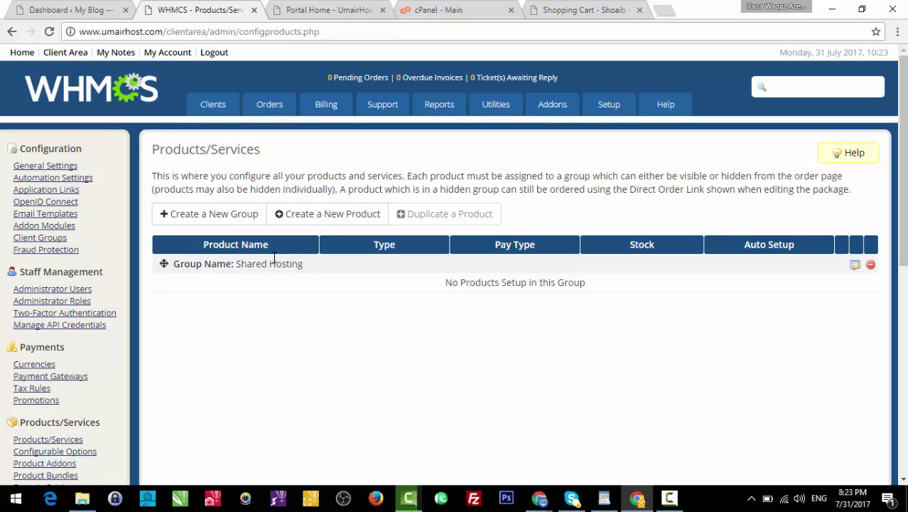
click(321, 9)
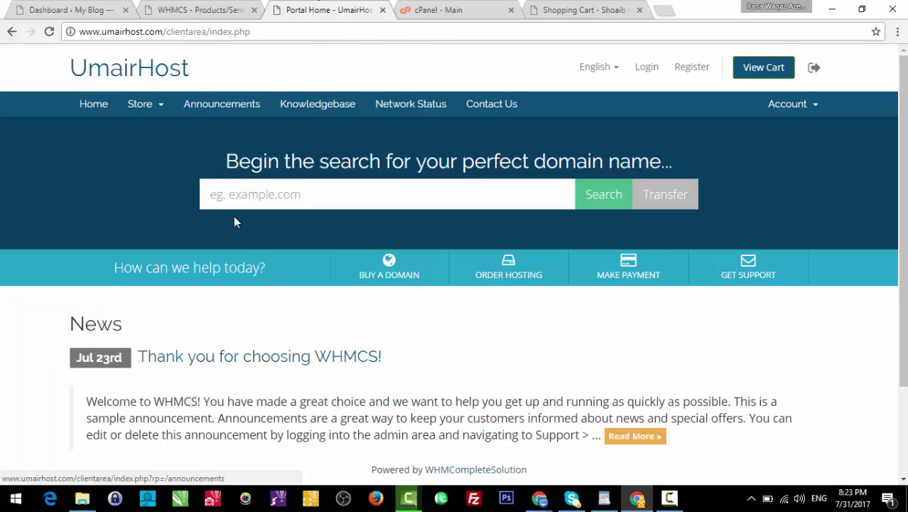
click(408, 276)
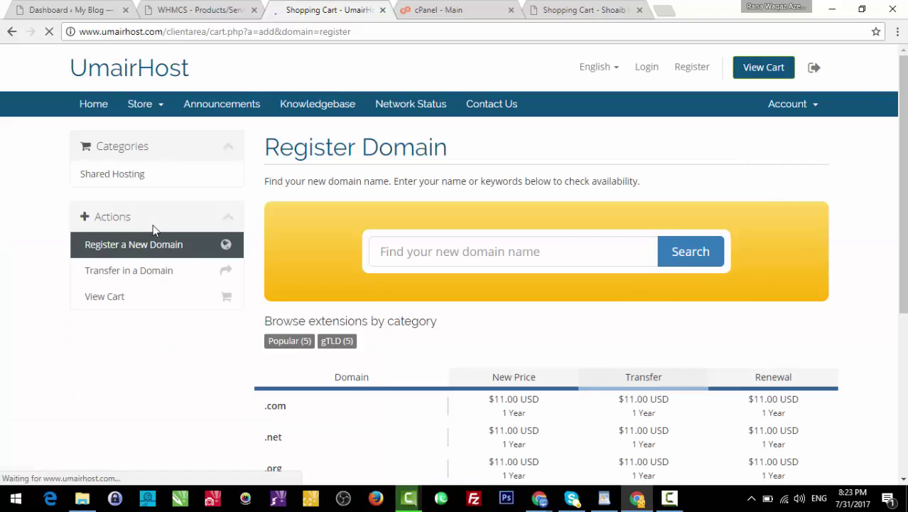
click(116, 179)
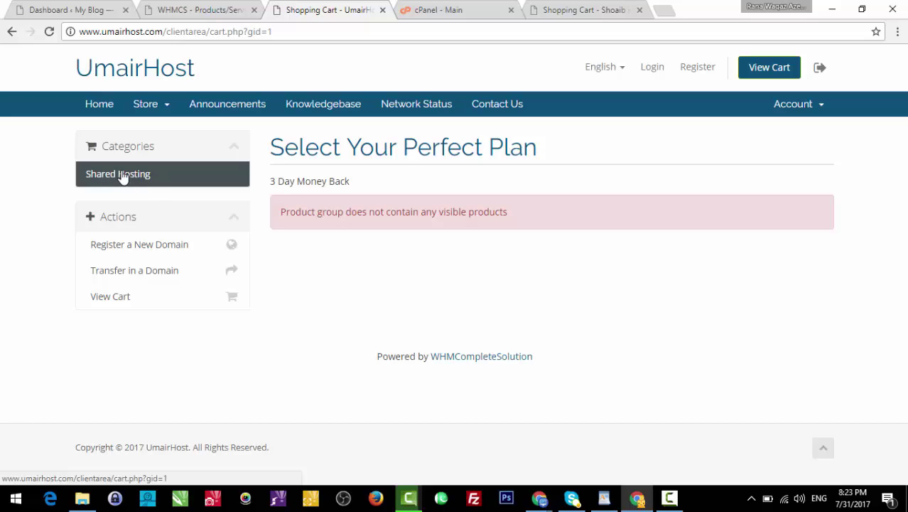
Examine the headline, tagline and product notice on the store's Shared Hosting page.
triple_click(305, 215)
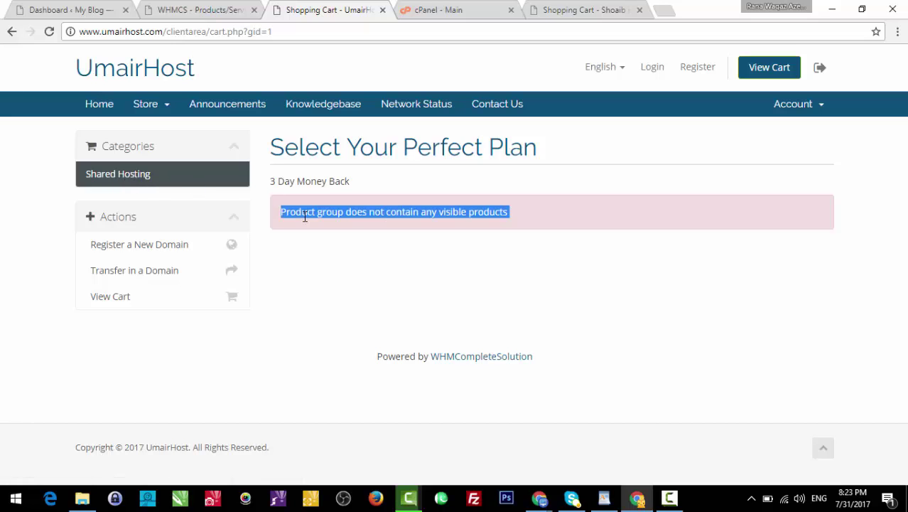
click(305, 217)
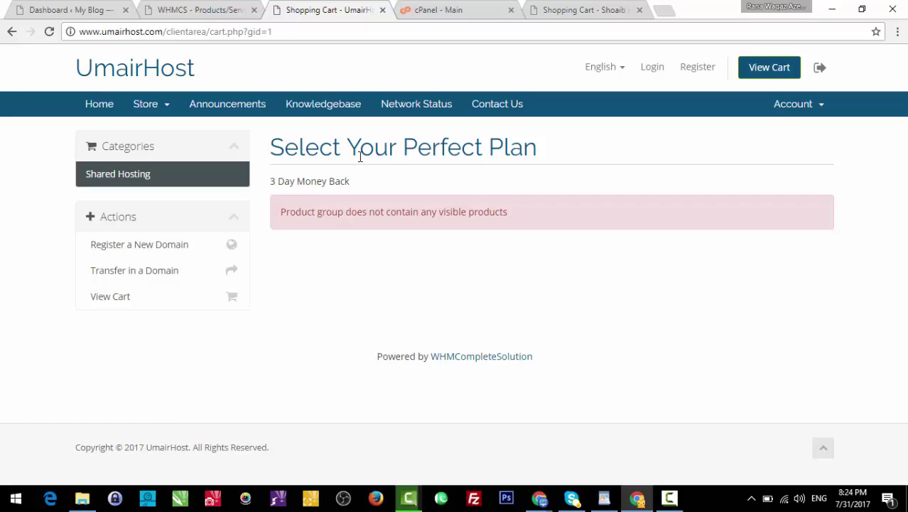
double_click(301, 181)
triple_click(301, 181)
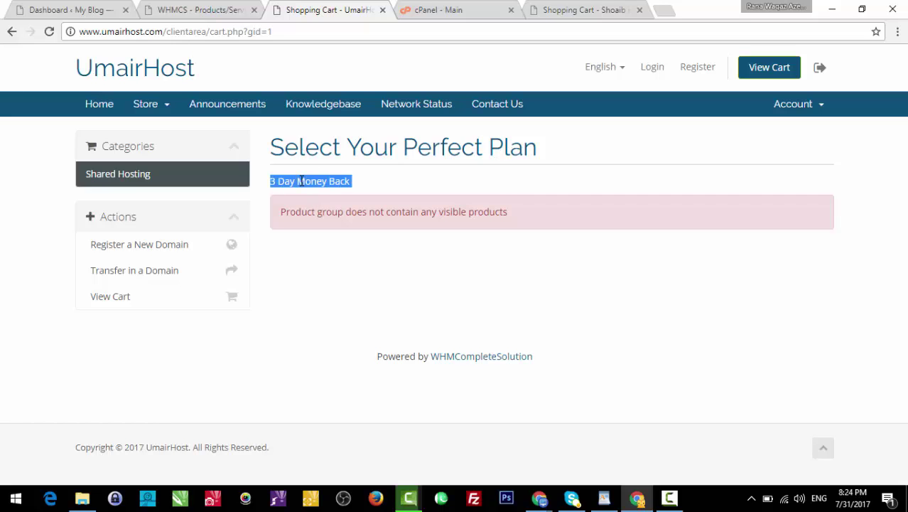
double_click(301, 181)
triple_click(301, 181)
click(301, 180)
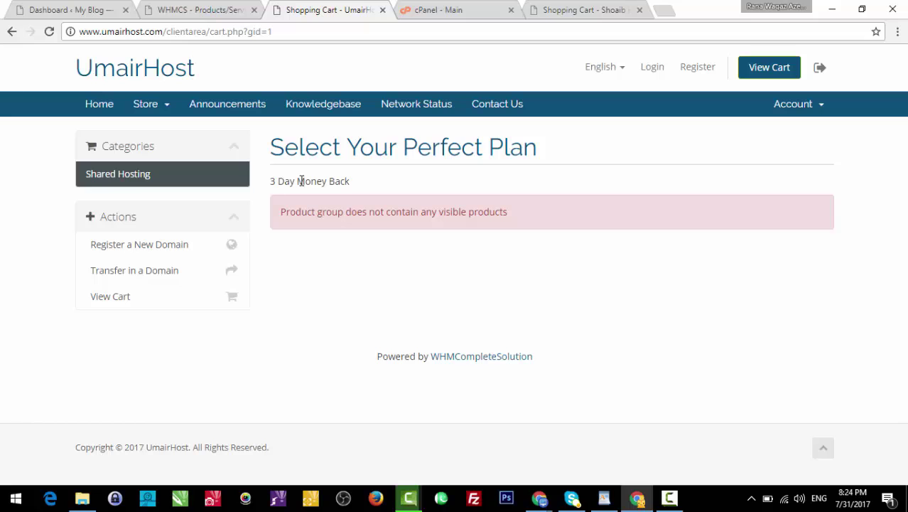
triple_click(335, 212)
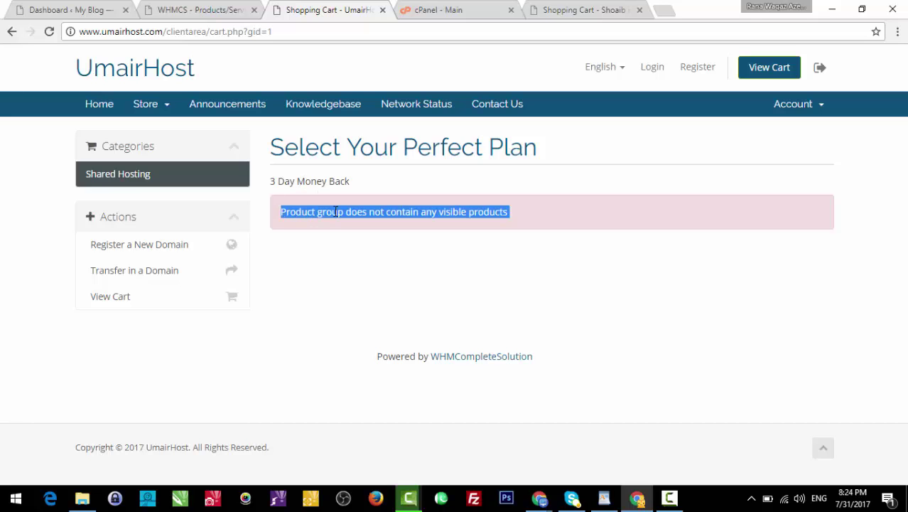
double_click(335, 212)
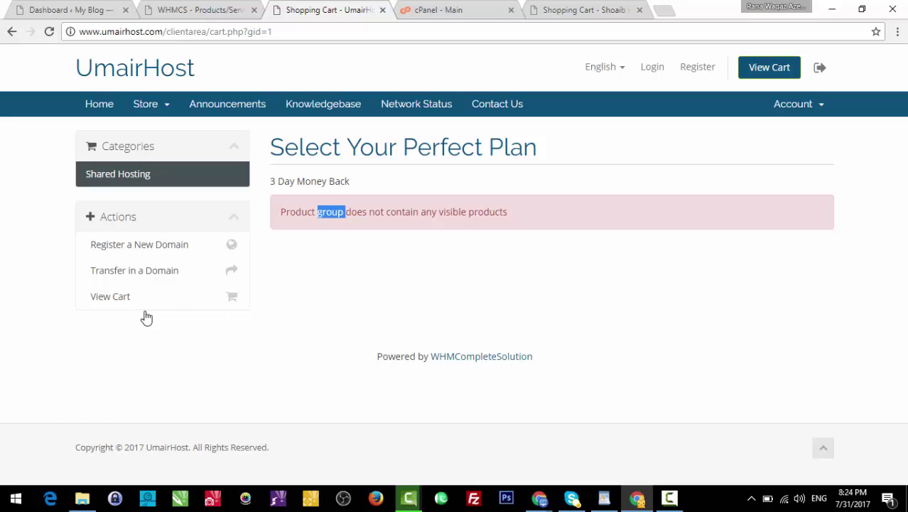
click(390, 248)
Compare the WHMCS product list with the Shared Hosting page in the client area.
click(211, 5)
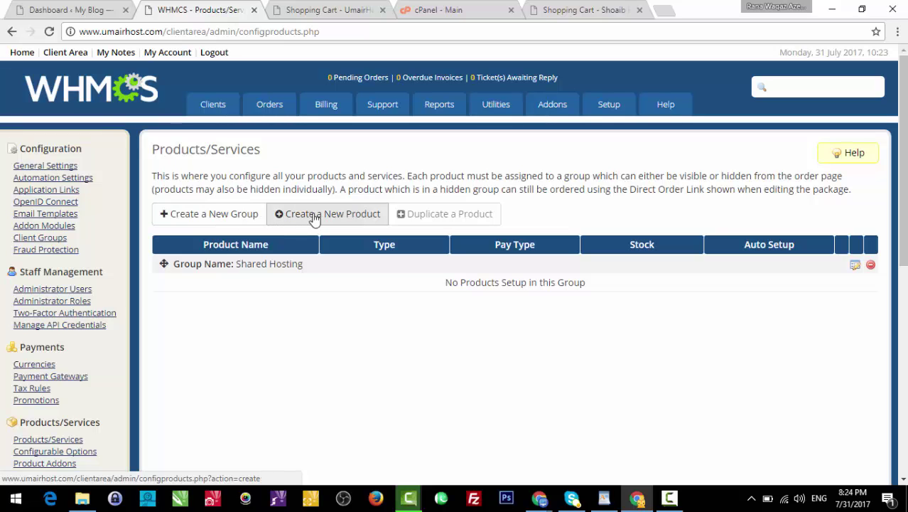
click(321, 9)
double_click(371, 215)
click(371, 215)
click(372, 215)
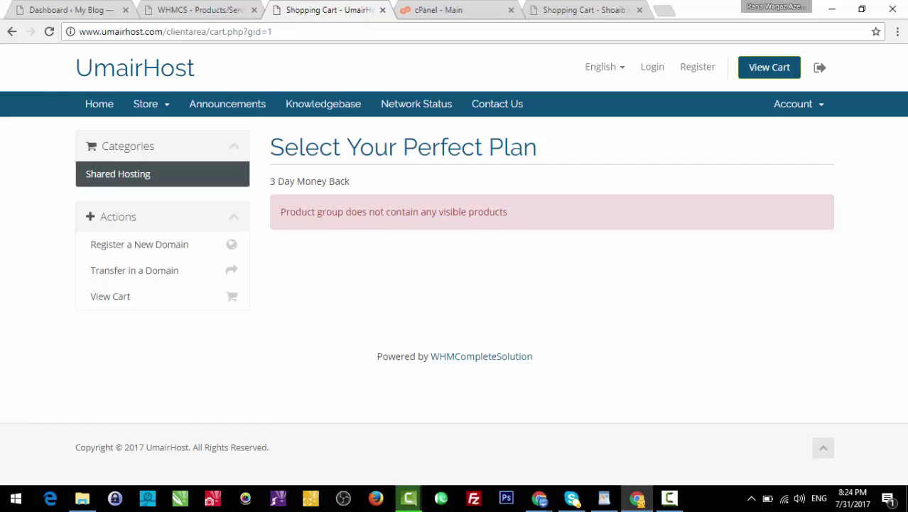
Return to WHMCS, start a new product and choose Hosting Account as its product type.
click(216, 7)
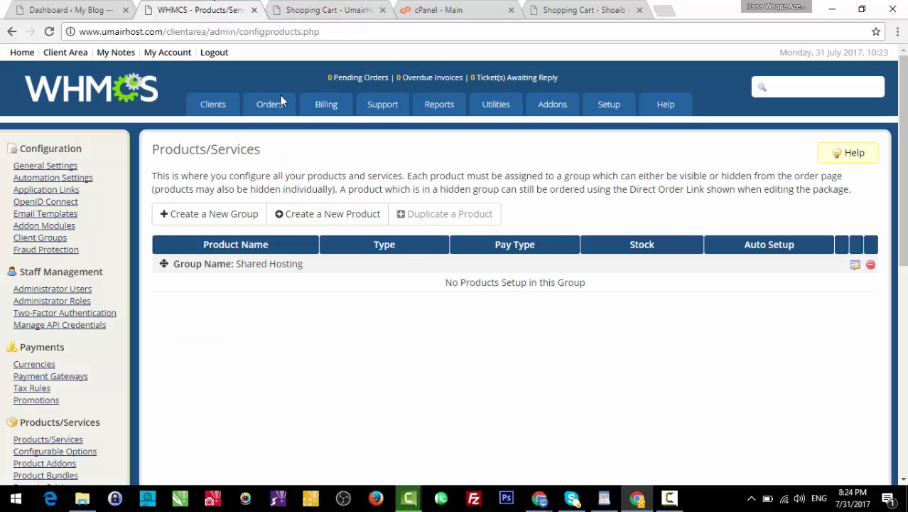
click(329, 217)
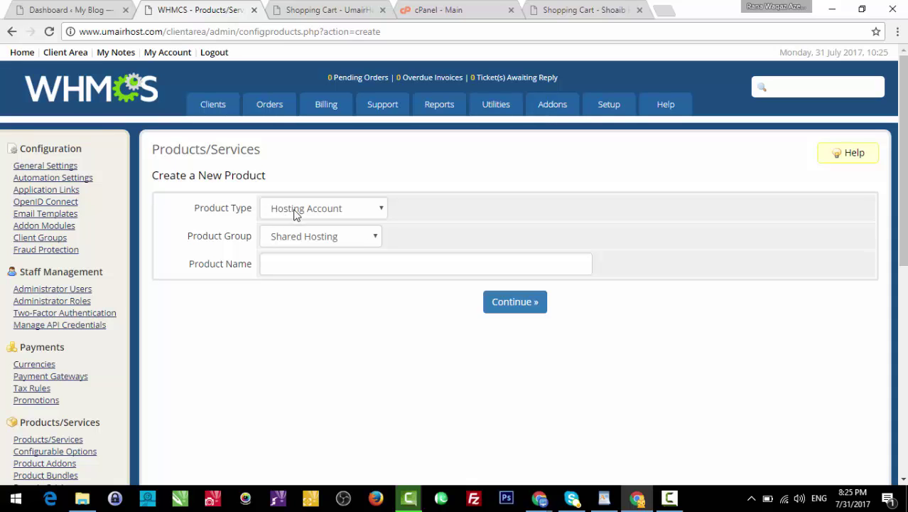
triple_click(225, 211)
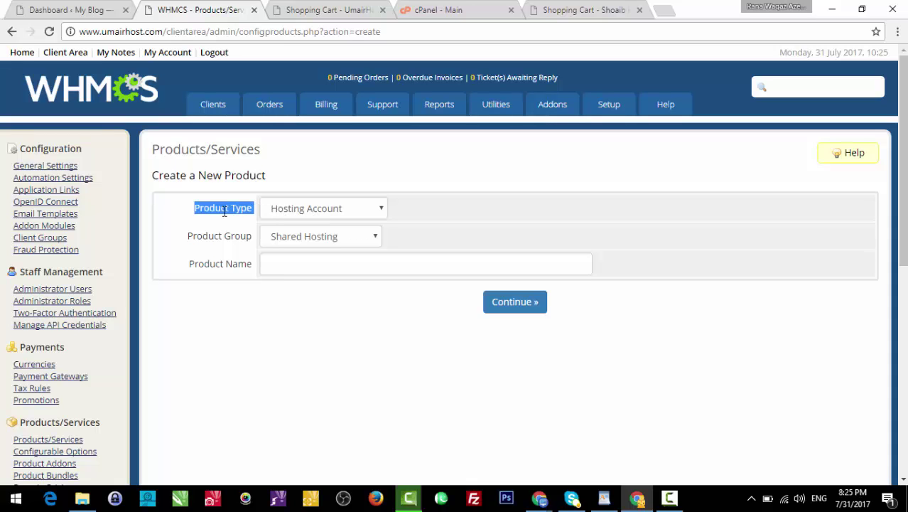
click(315, 209)
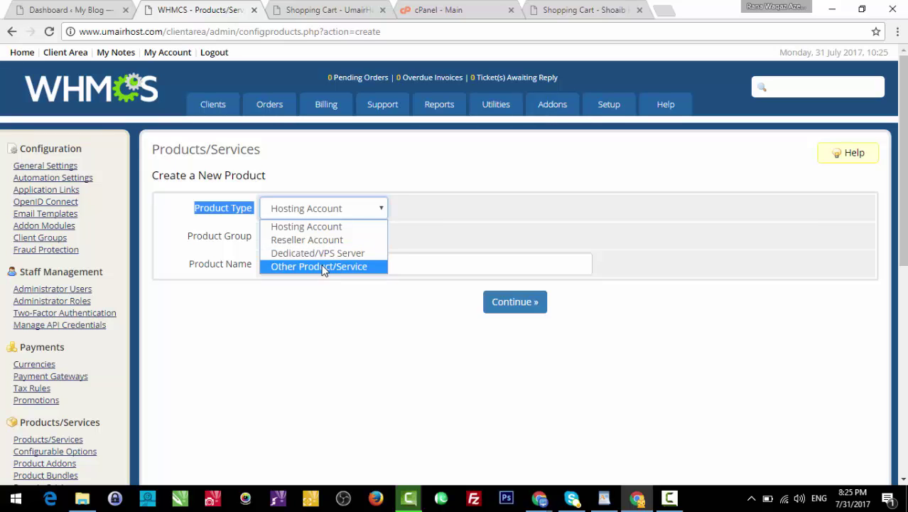
click(307, 225)
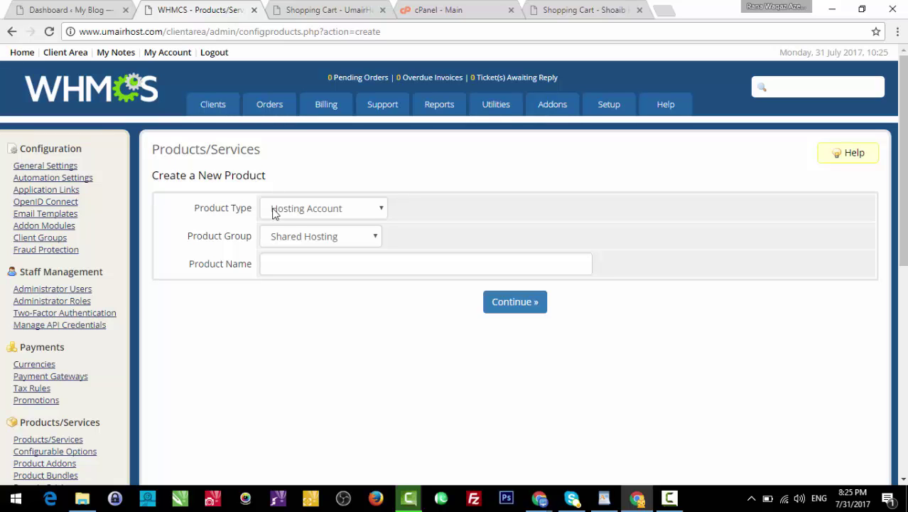
Check the product group choices for the new product and keep Shared Hosting.
click(304, 240)
click(304, 239)
click(304, 240)
click(304, 240)
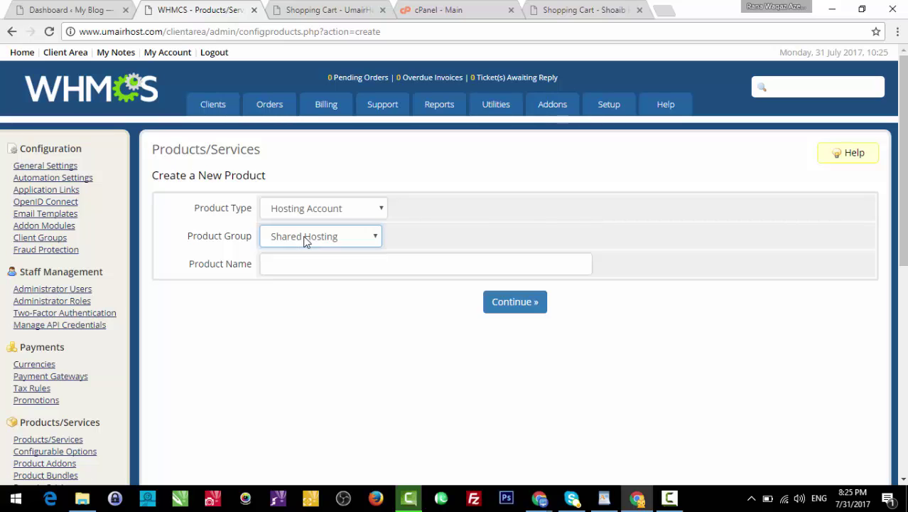
triple_click(202, 235)
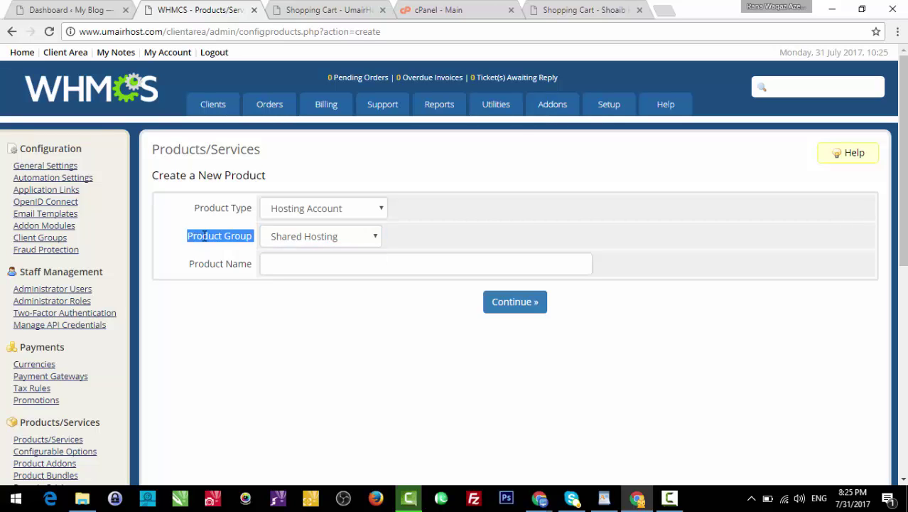
click(287, 239)
click(287, 240)
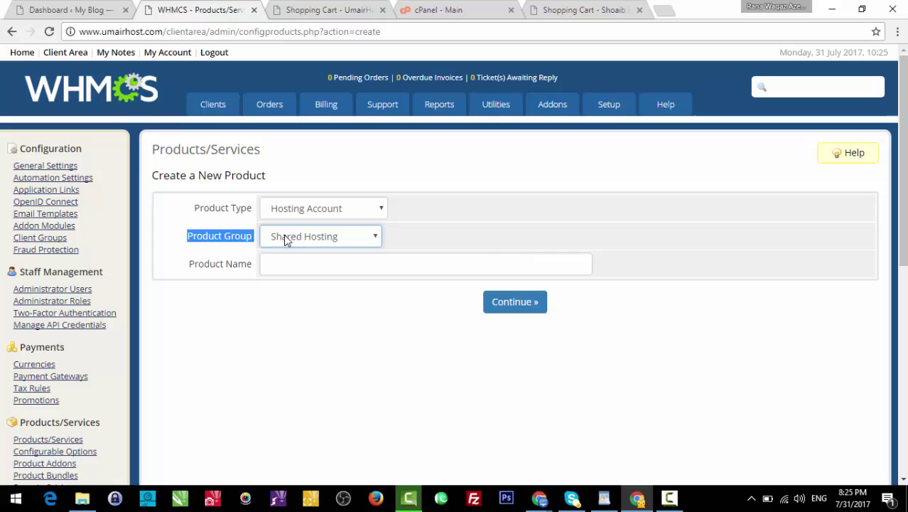
Copy the name Starter Plan from the ShoaibHost reference store, use it as the new product's name and continue to its details.
click(288, 260)
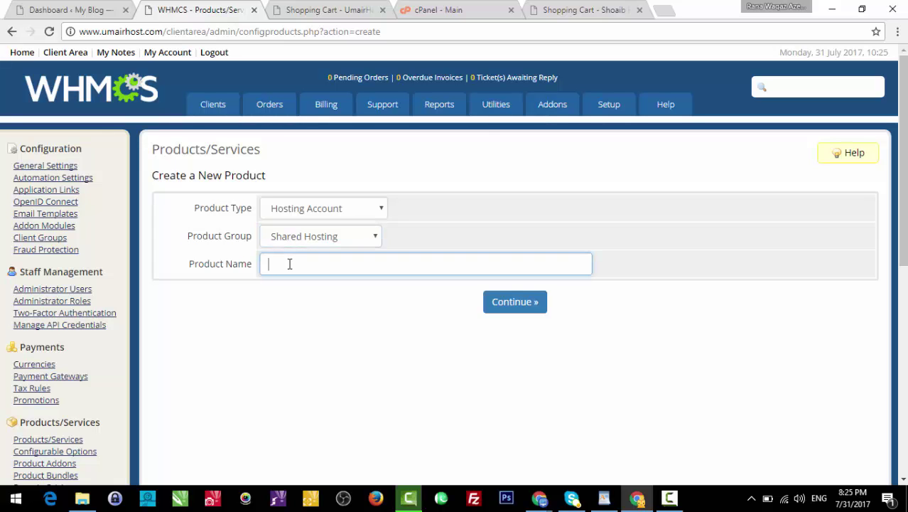
click(369, 5)
click(437, 7)
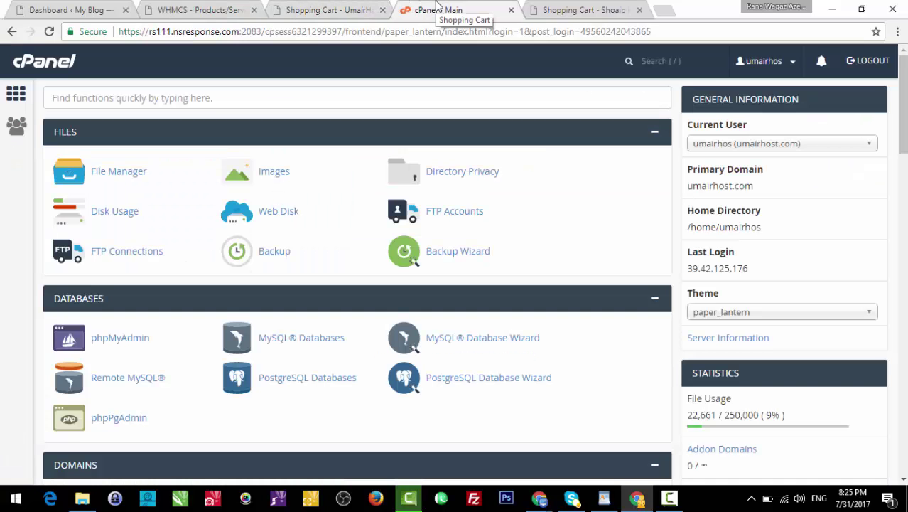
click(608, 6)
triple_click(332, 229)
key(ctrl+c)
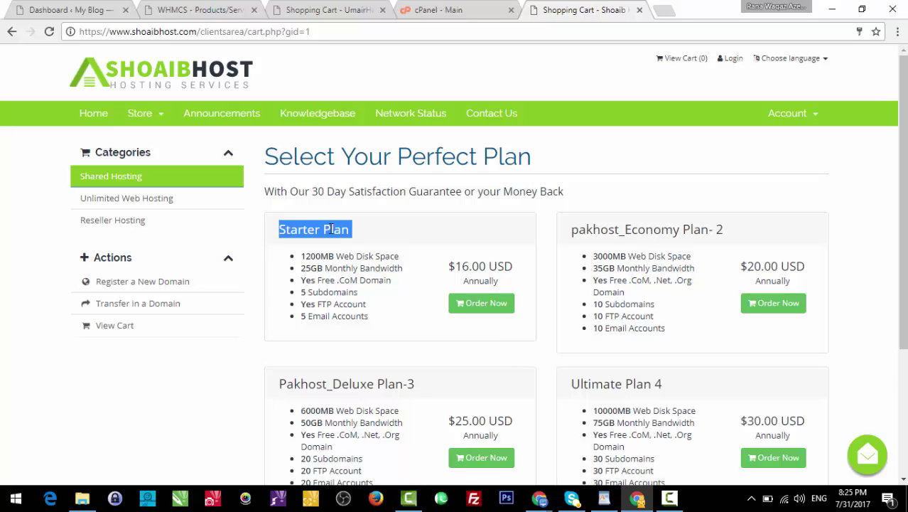
click(316, 9)
click(240, 5)
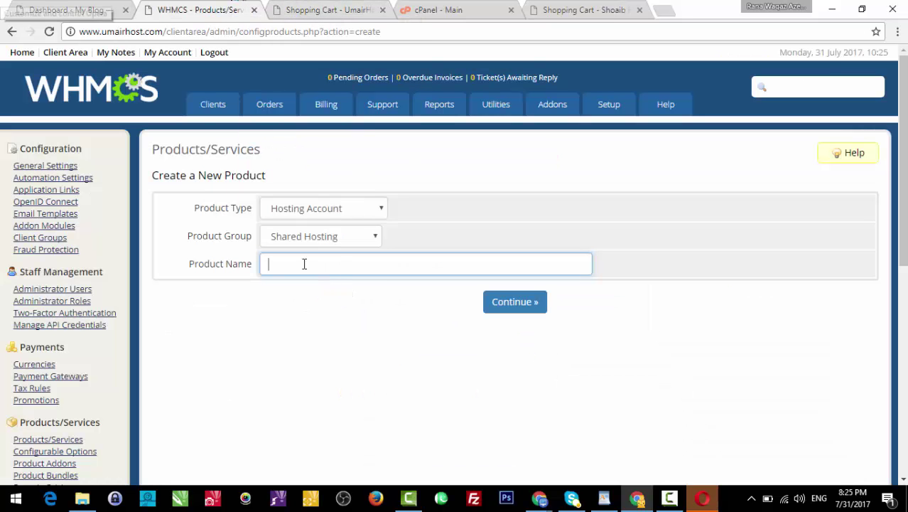
key(ctrl+v)
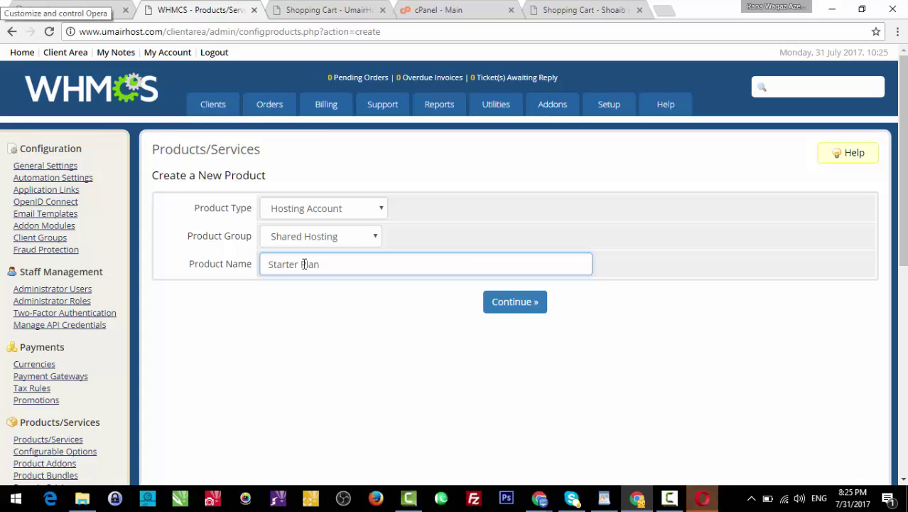
click(509, 303)
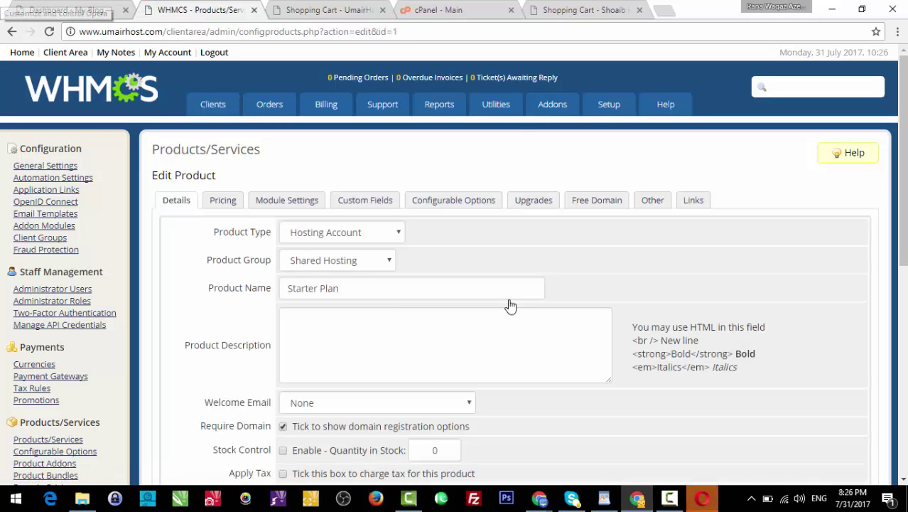
Review the Starter Plan's product details, including its name and description fields.
click(422, 333)
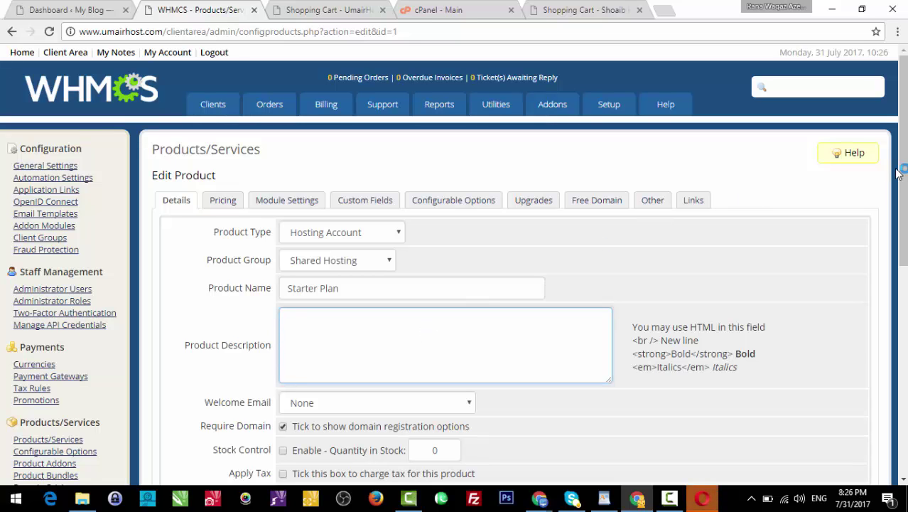
scroll(901, 172, down, 1)
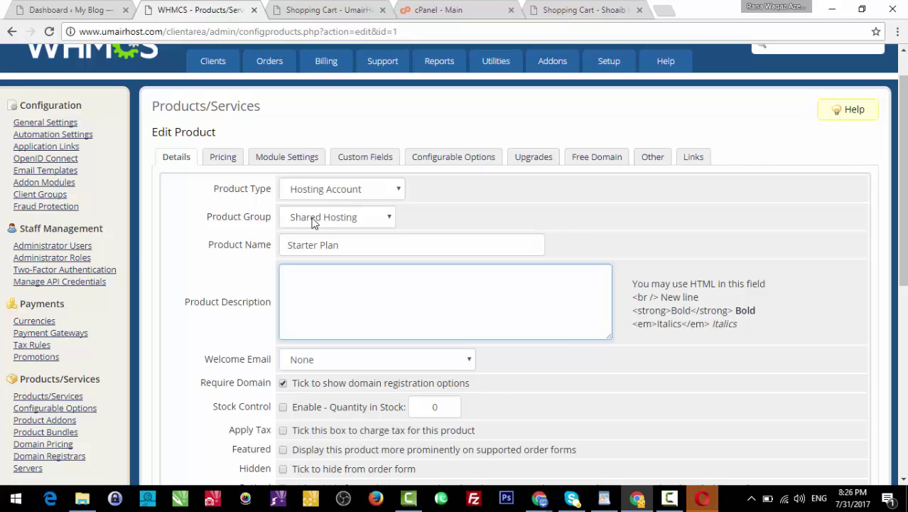
click(347, 248)
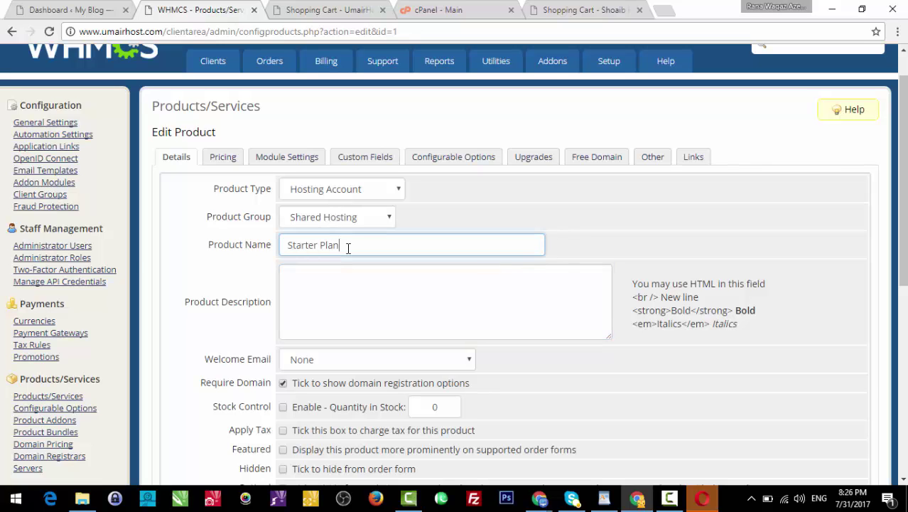
click(348, 275)
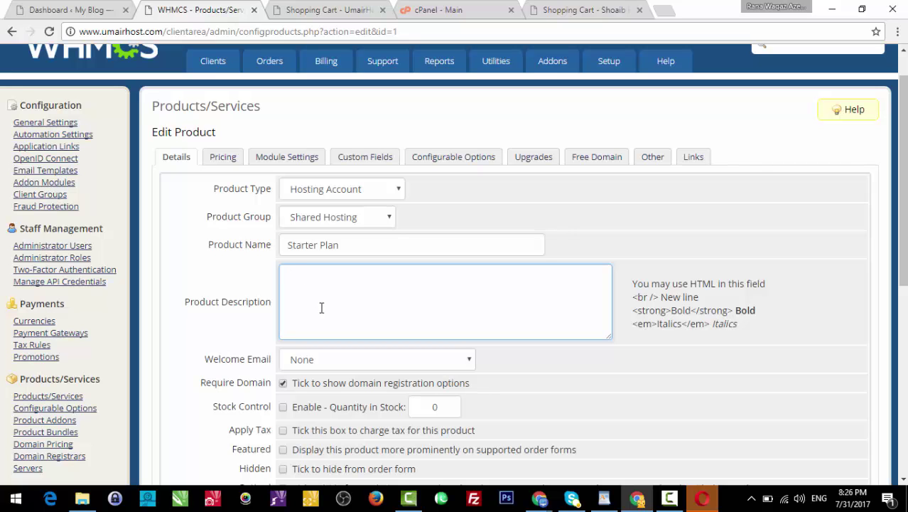
Switch to the WordPress dashboard, open the Pricing Tables list and look through its hosting plans and pricing categories.
click(71, 8)
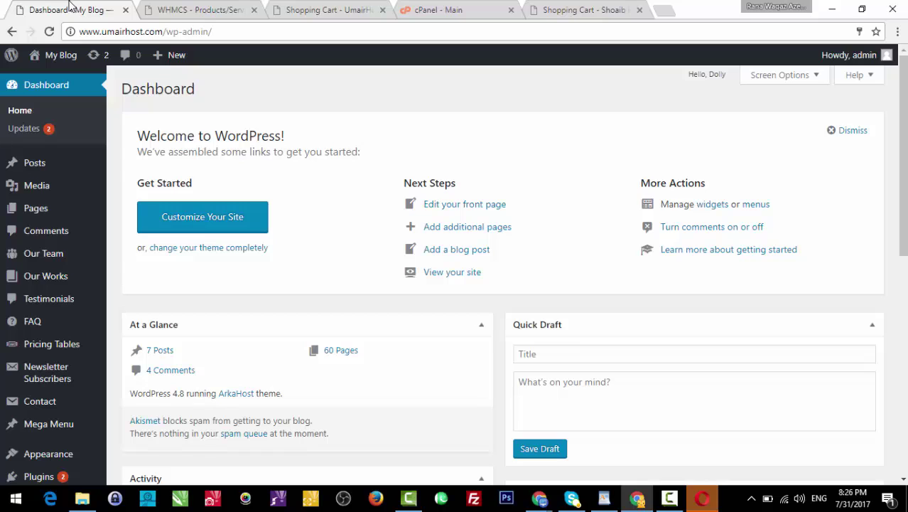
mouse_move(68, 348)
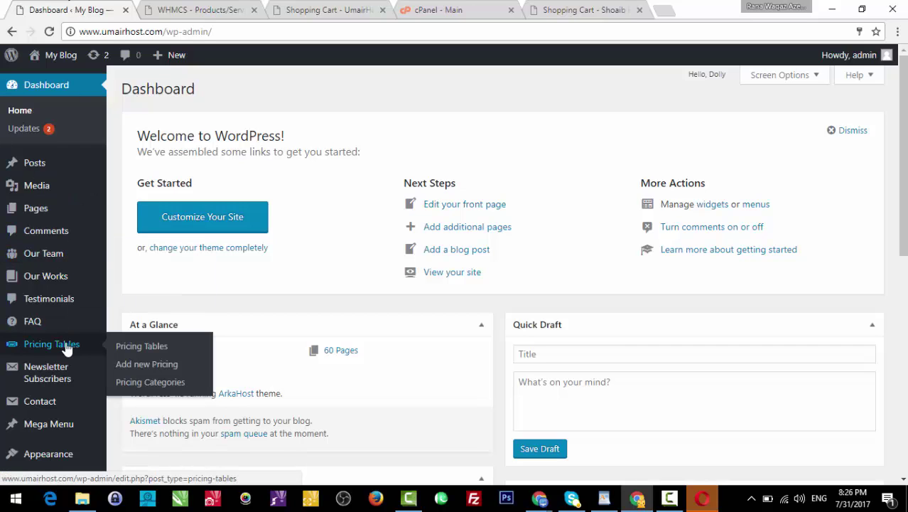
click(131, 345)
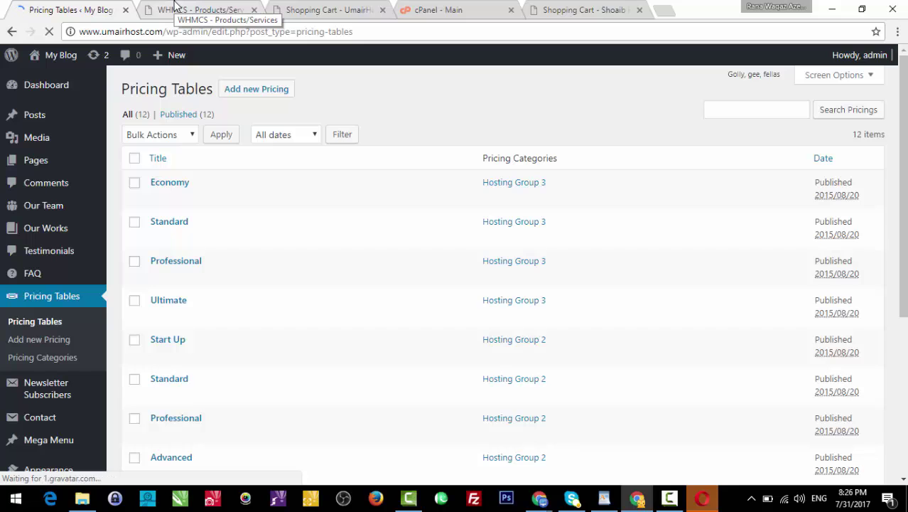
click(176, 6)
click(75, 5)
drag(903, 181, 903, 336)
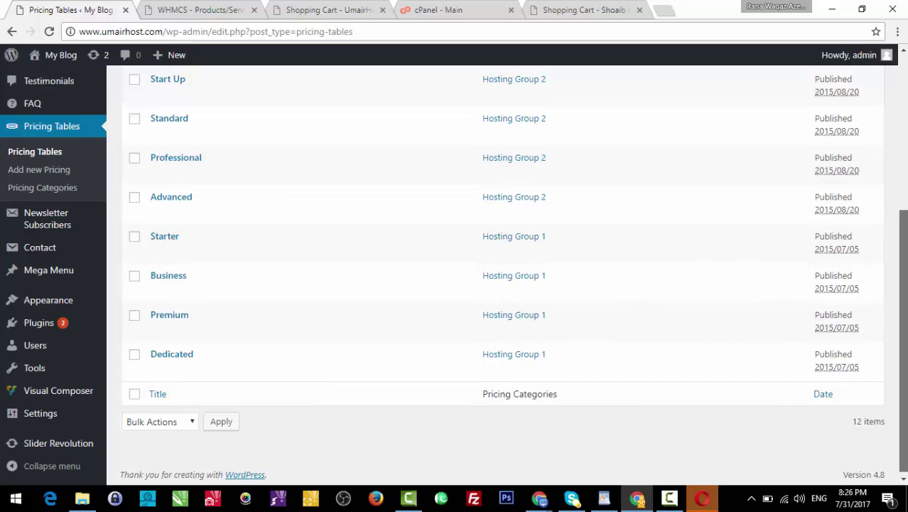
scroll(515, 276, up, 3)
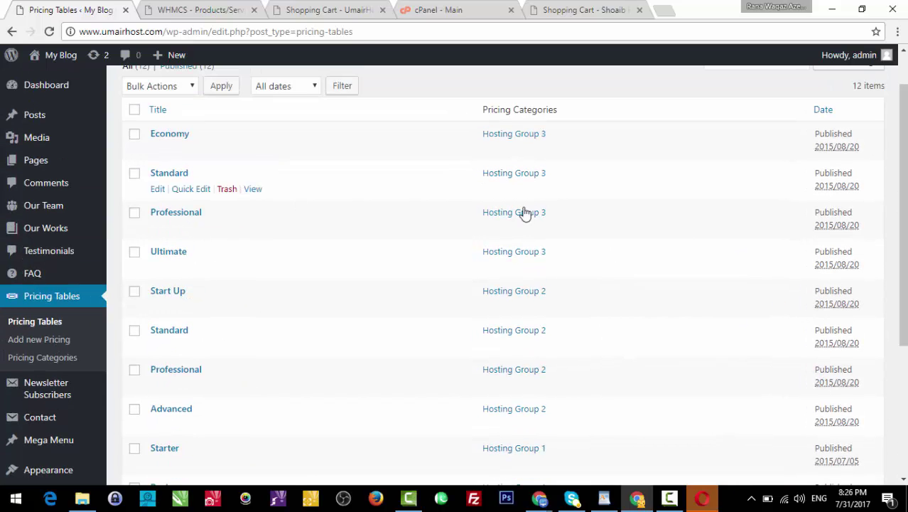
Open the Starter entry of Hosting Group 1 in the Pricing Tables for editing and copy its full attributes text.
scroll(519, 213, down, 3)
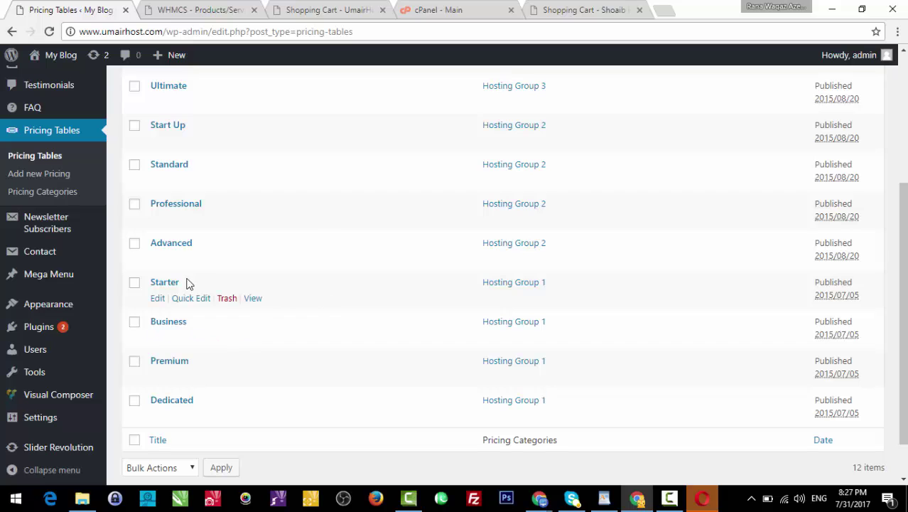
middle_click(174, 283)
click(162, 7)
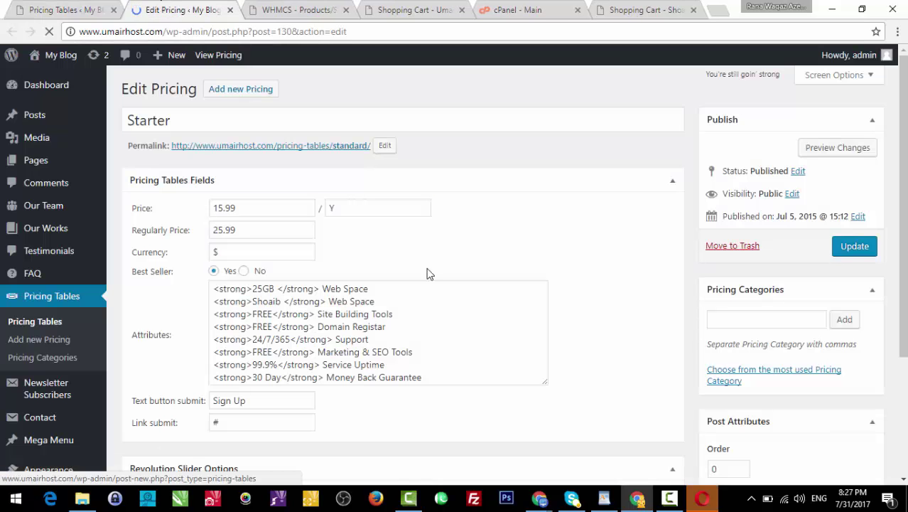
click(415, 324)
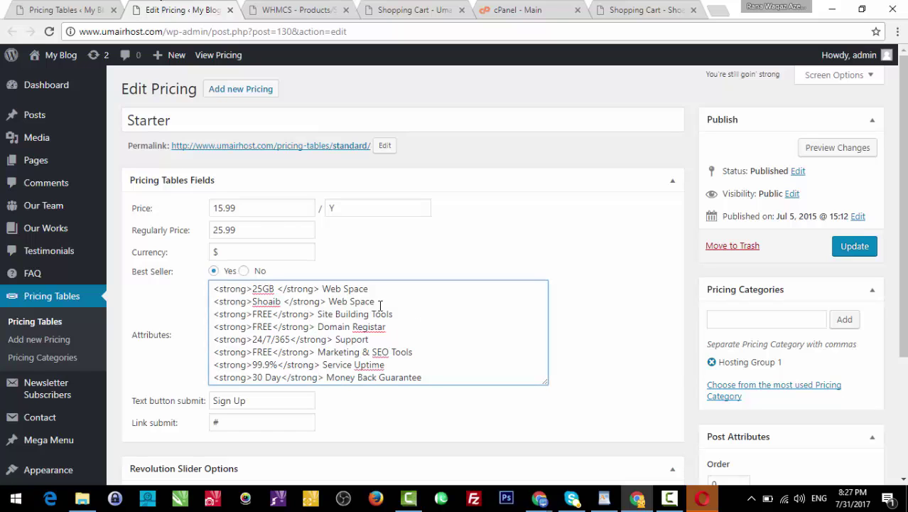
drag(440, 381, 211, 287)
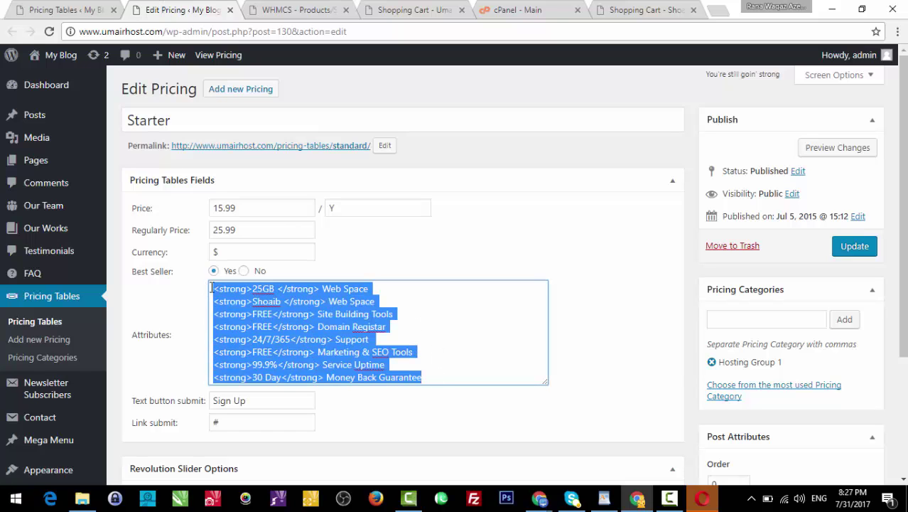
click(277, 301)
click(429, 324)
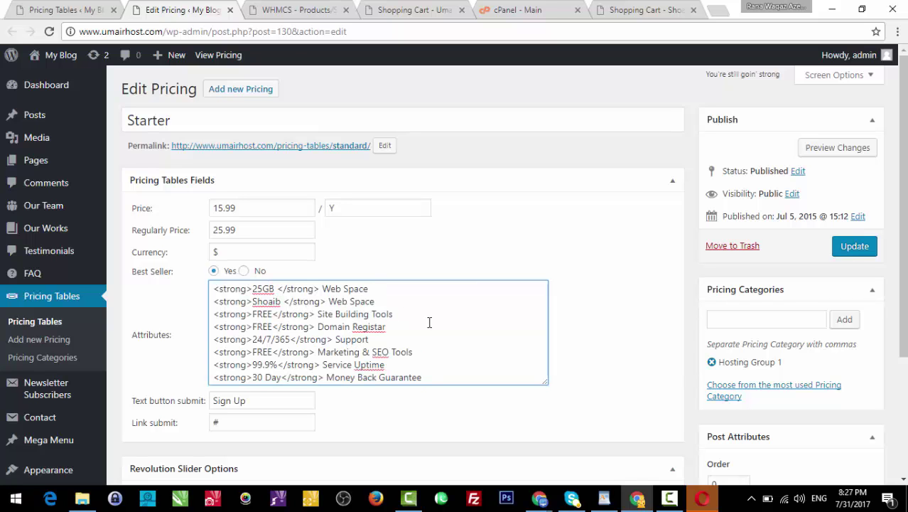
key(ctrl+a)
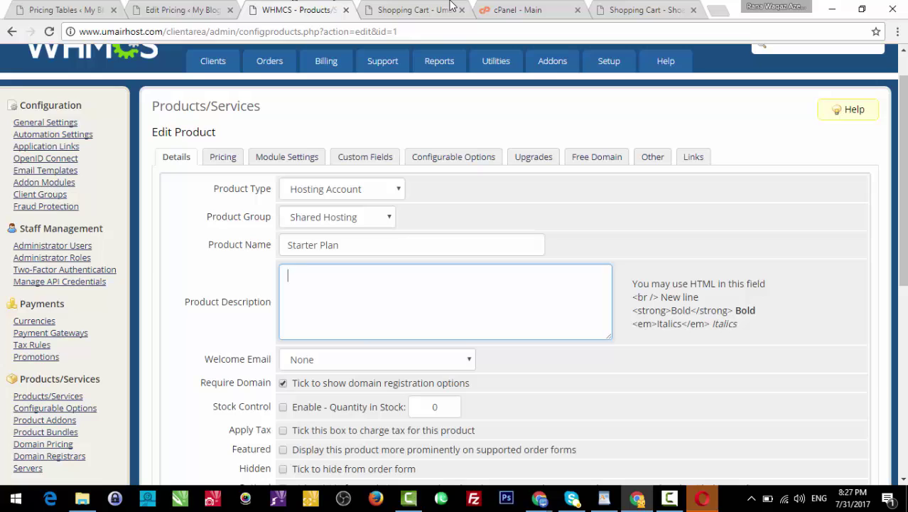
Paste the copied attributes into the Starter Plan's product description in WHMCS and enlarge the description box to show all lines.
key(ctrl+Tab)
click(324, 284)
key(ctrl+v)
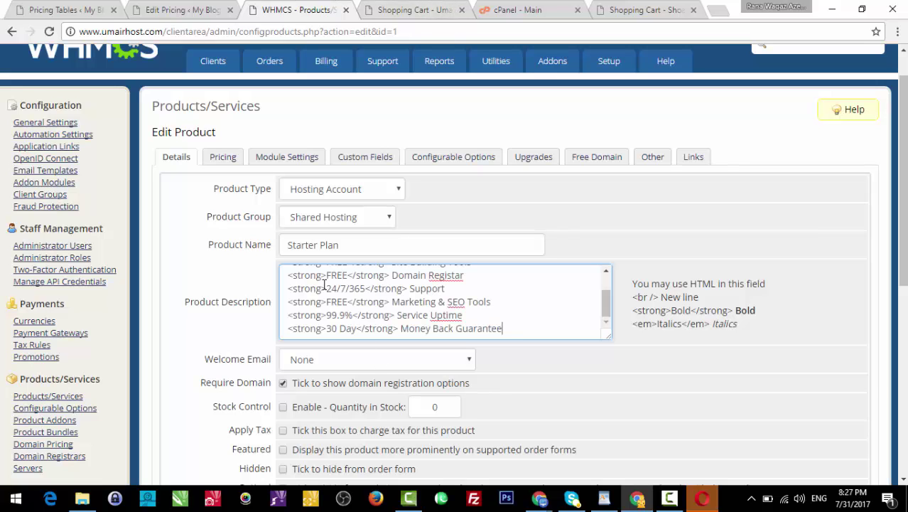
drag(611, 340, 645, 415)
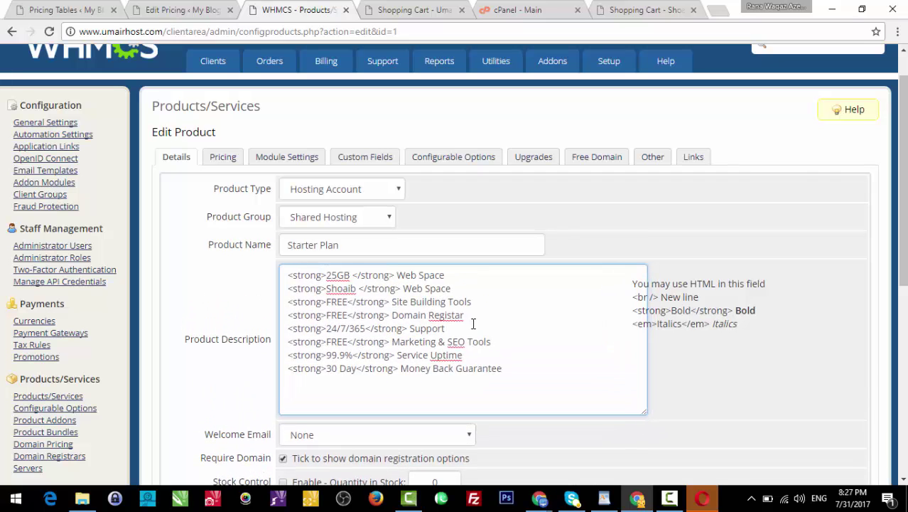
Review the pasted description and the HTML formatting hints, and compare them with the Starter Plan in the ShoaibHost reference store.
drag(514, 364, 276, 267)
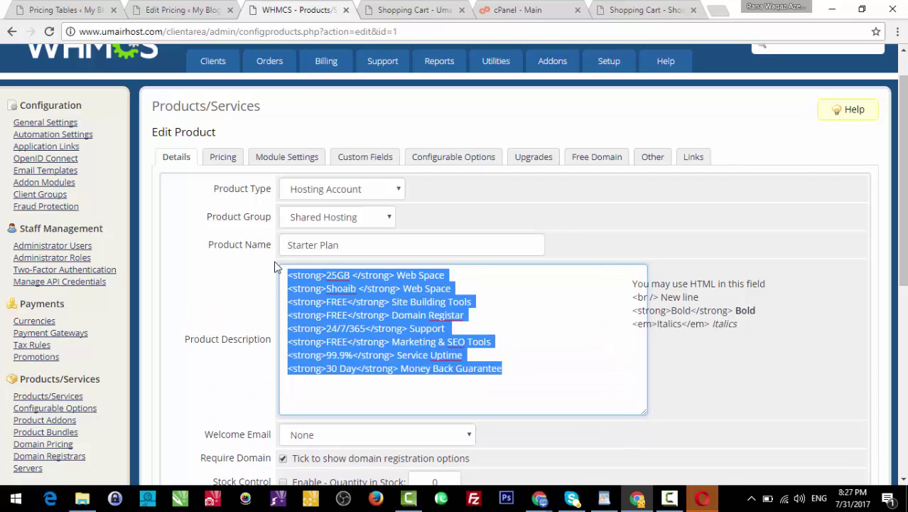
click(276, 267)
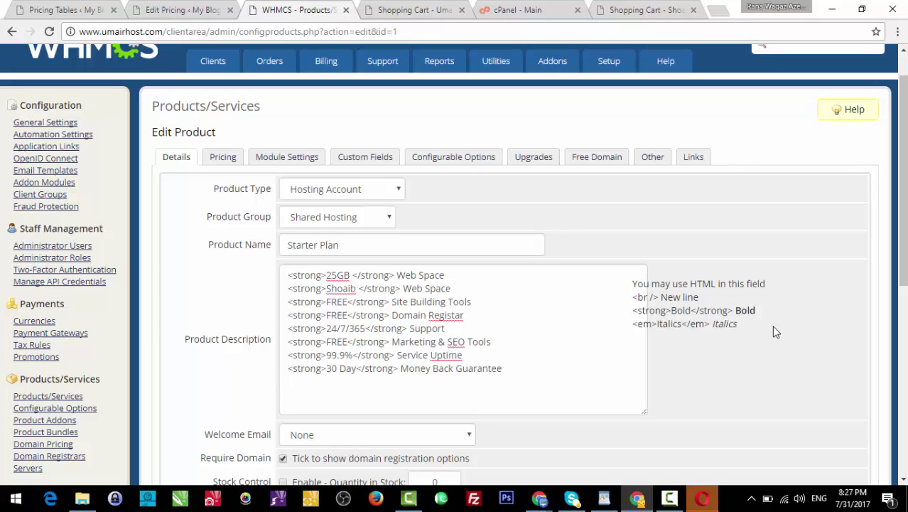
drag(743, 326, 631, 274)
click(629, 270)
click(639, 9)
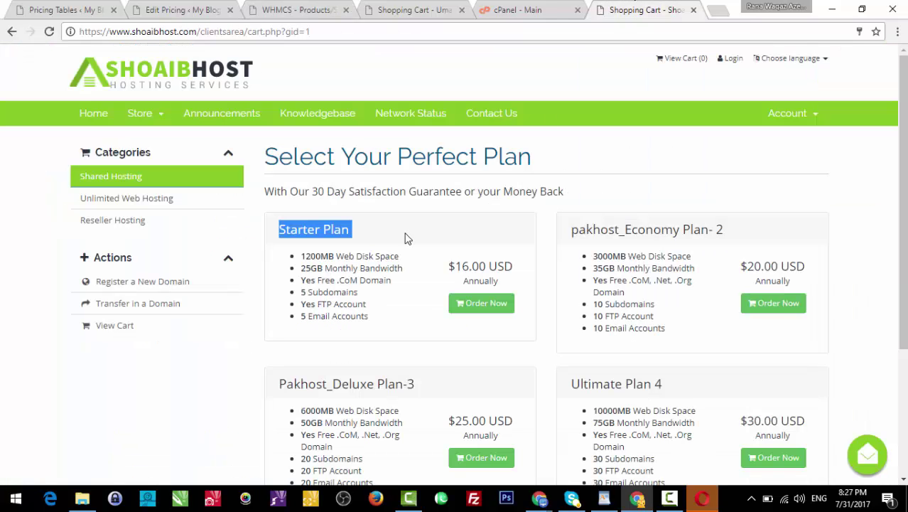
click(381, 260)
click(329, 7)
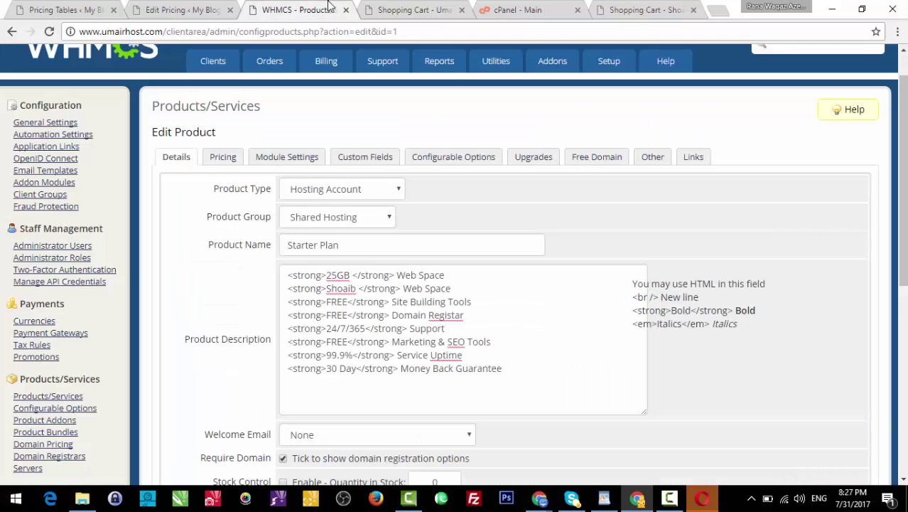
Replace the bold placeholder word in the description's second Web Space line with 25000GB.
scroll(488, 169, down, 1)
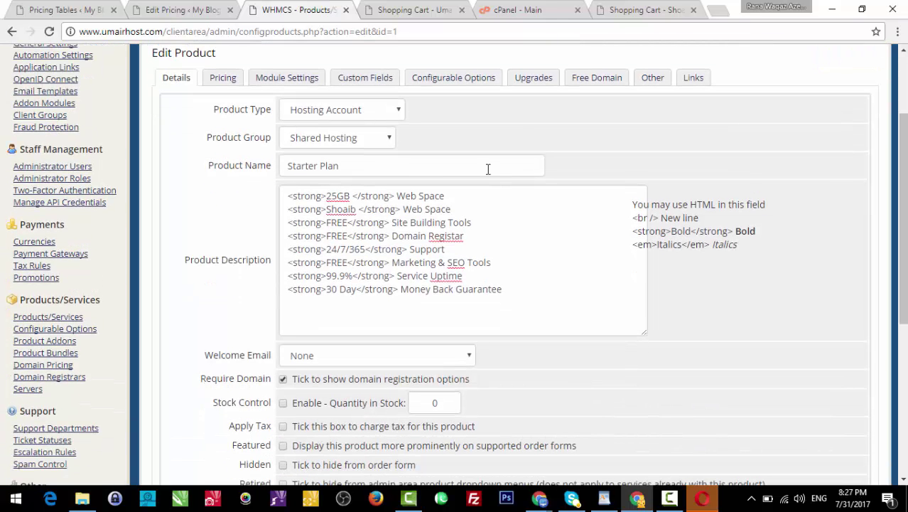
click(355, 209)
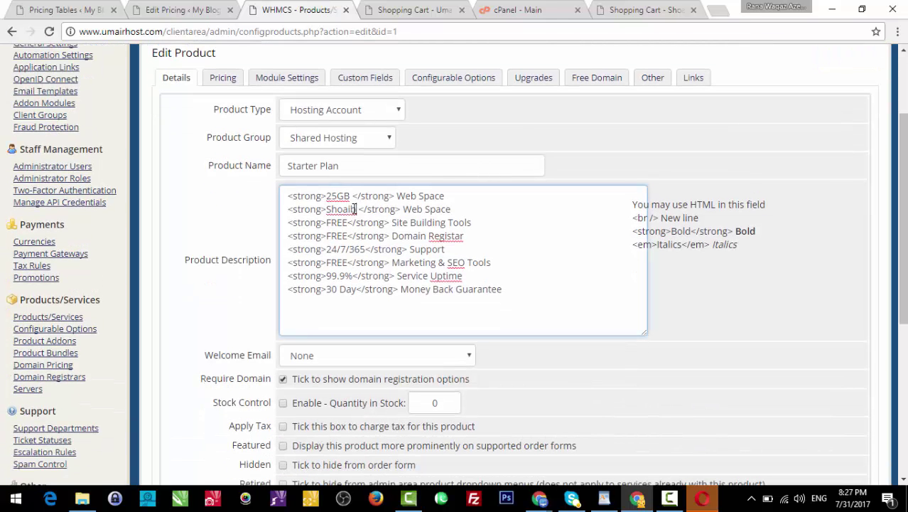
drag(355, 209, 328, 209)
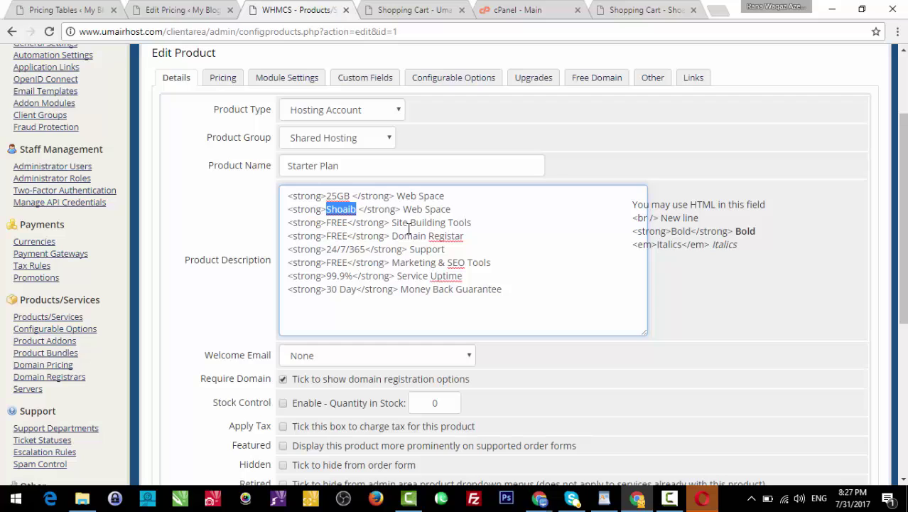
text(25000GB)
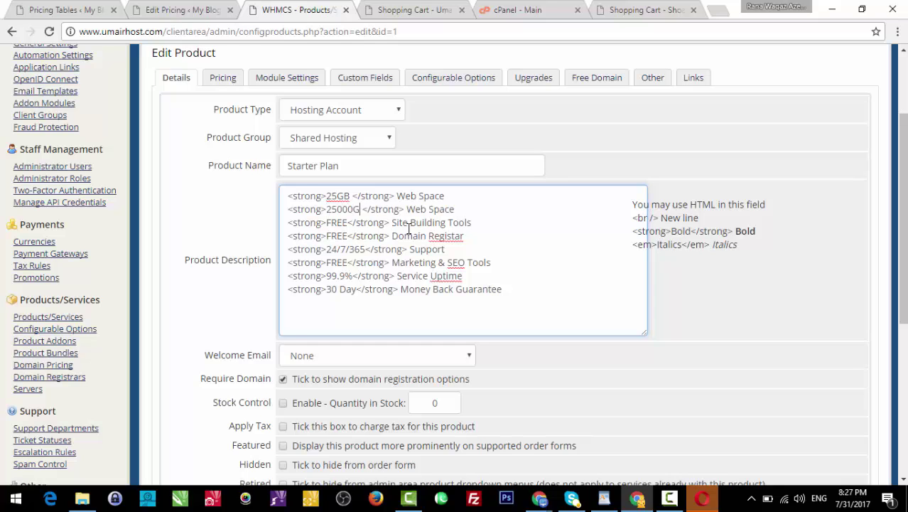
Set the product's welcome email to Hosting Account Welcome Email and save the changes.
drag(906, 220, 906, 304)
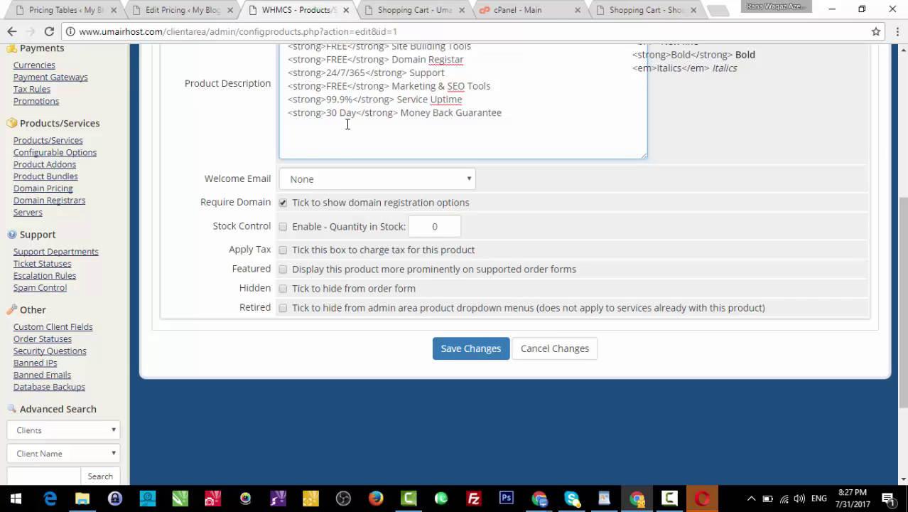
click(329, 181)
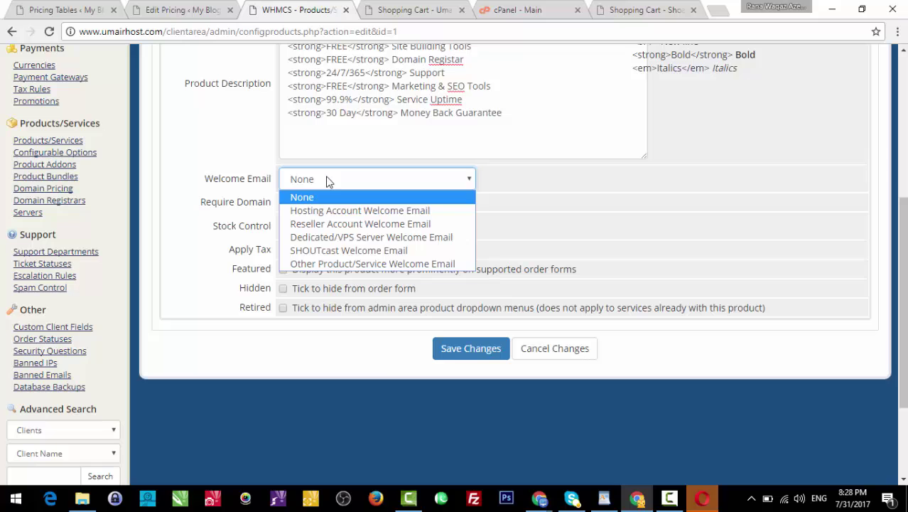
click(325, 210)
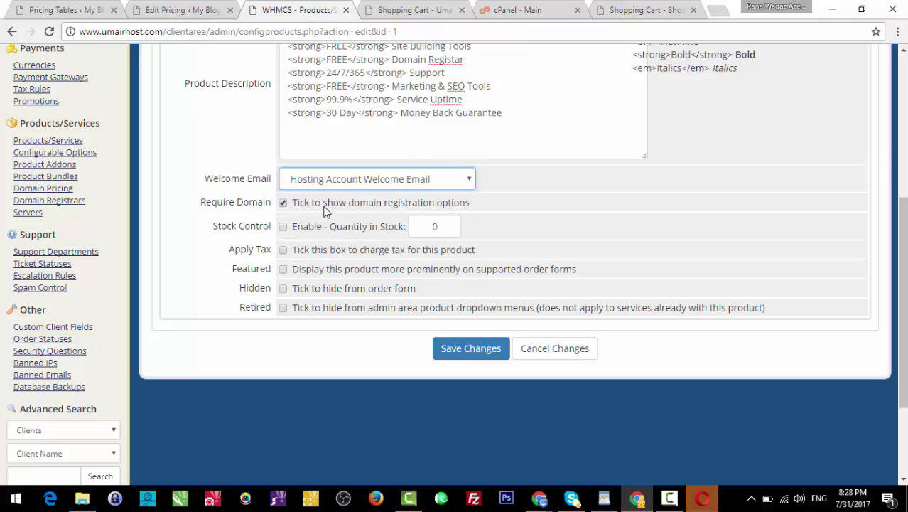
click(325, 211)
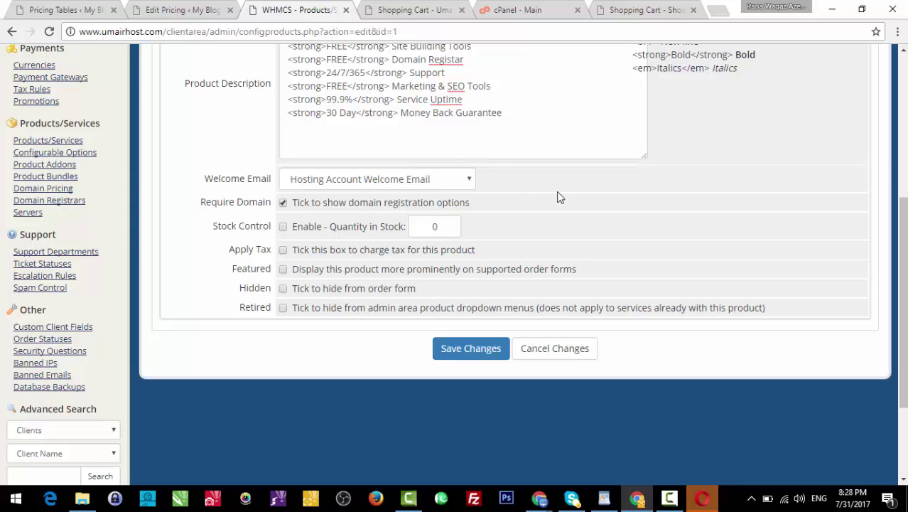
click(476, 347)
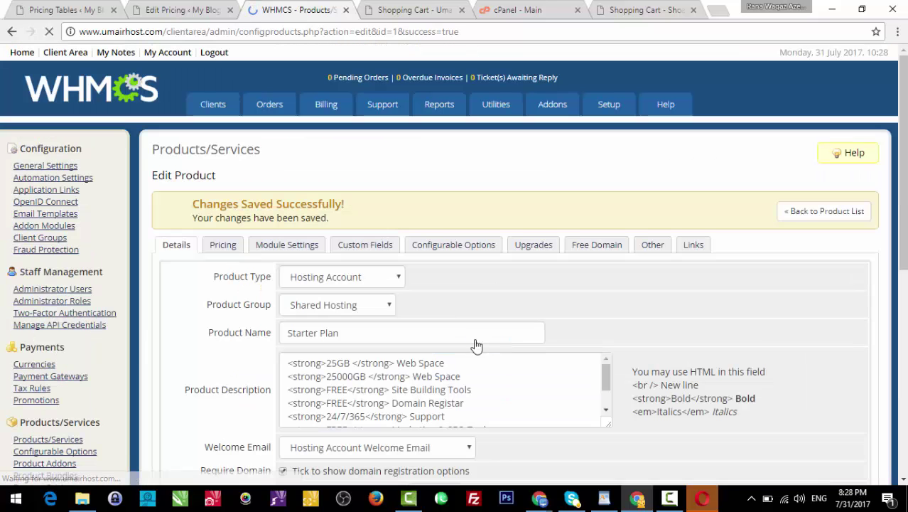
Reload the Shared Hosting category in the UmairHost store and check the Starter Plan's description and price.
mouse_move(673, 112)
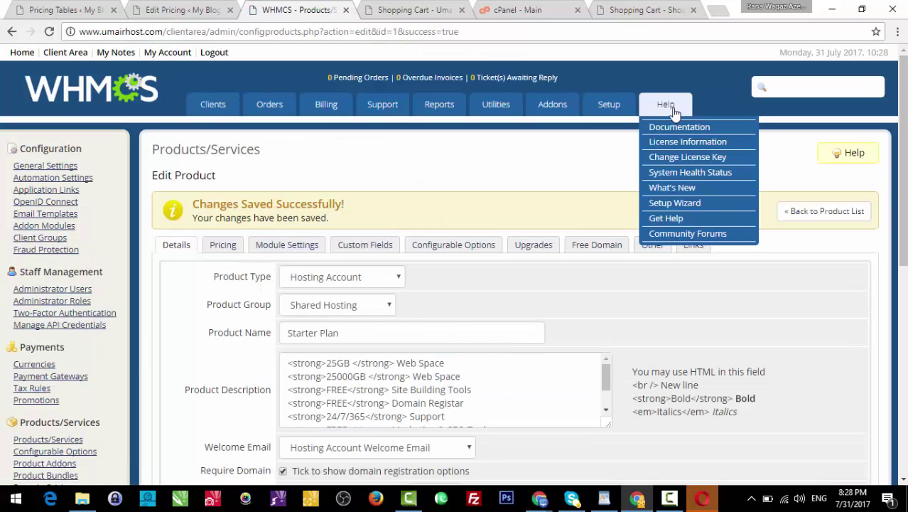
click(415, 10)
click(128, 175)
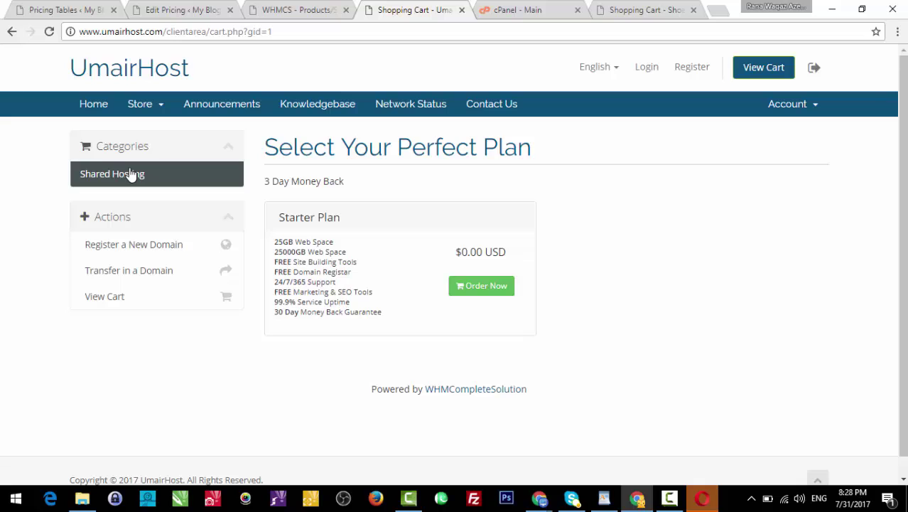
triple_click(387, 313)
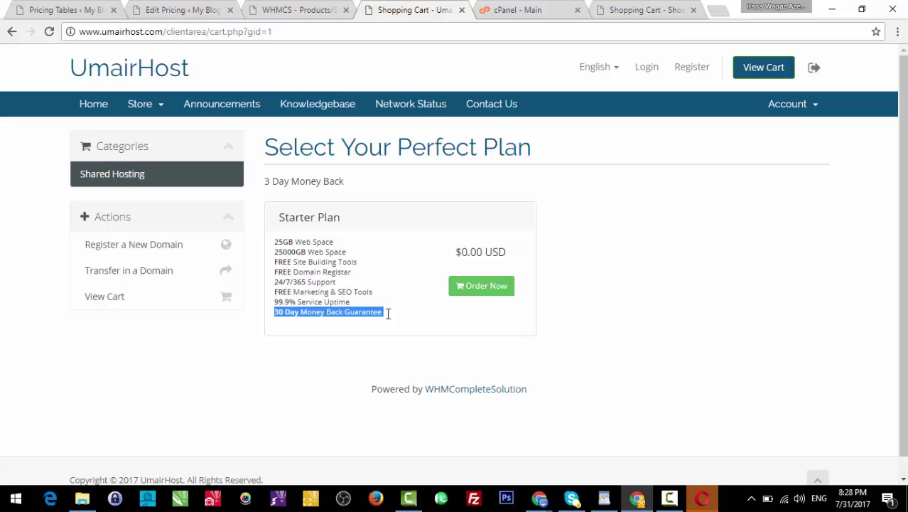
click(270, 235)
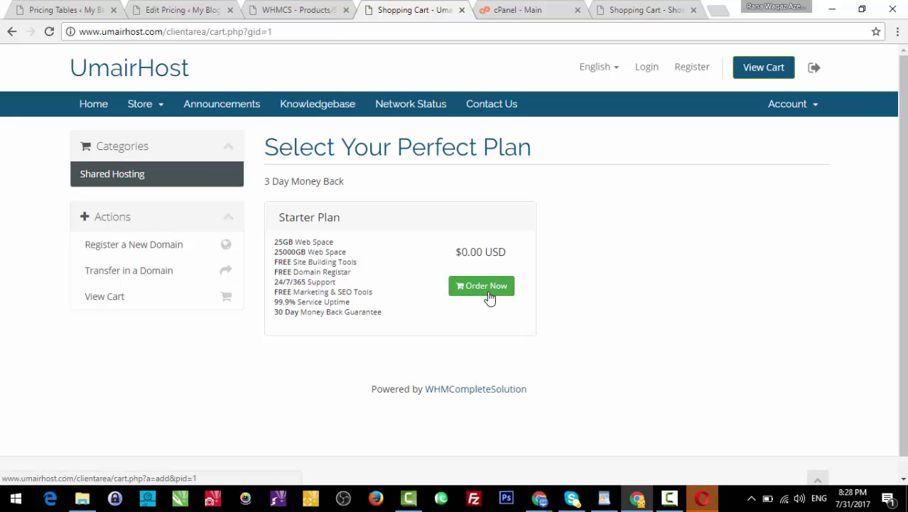
drag(455, 254, 543, 279)
click(543, 279)
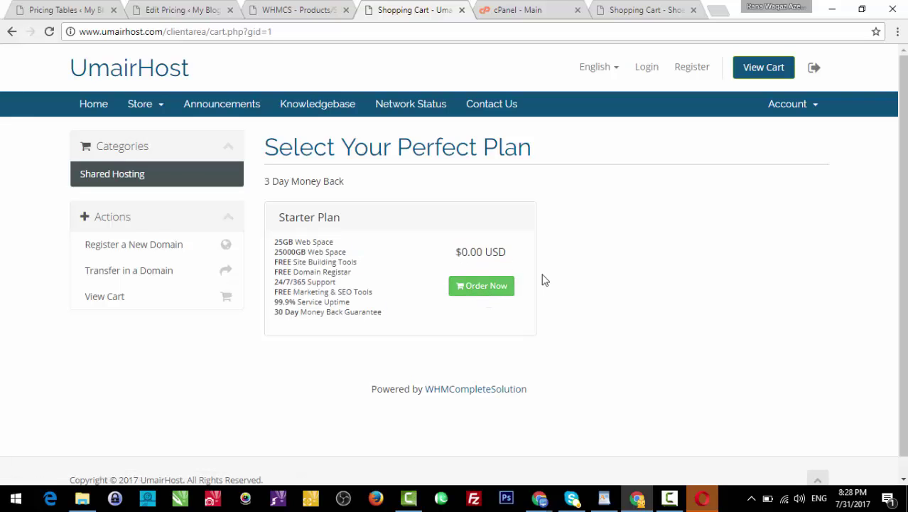
Return to the Starter Plan in WHMCS, open its pricing settings and set the payment type to Recurring.
click(277, 6)
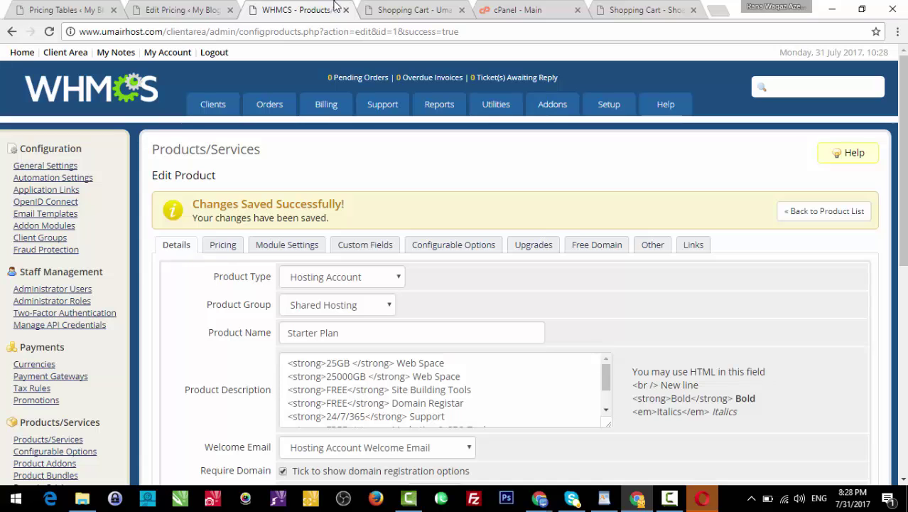
click(221, 244)
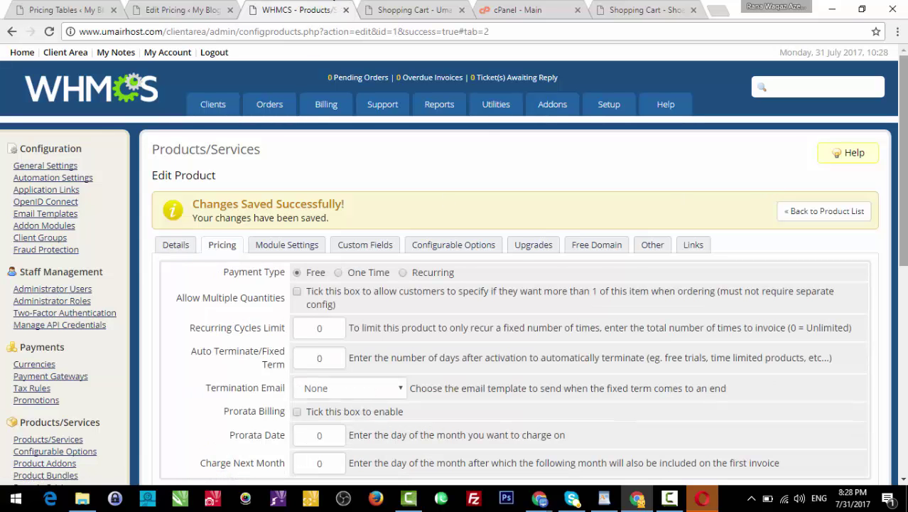
scroll(781, 213, down, 2)
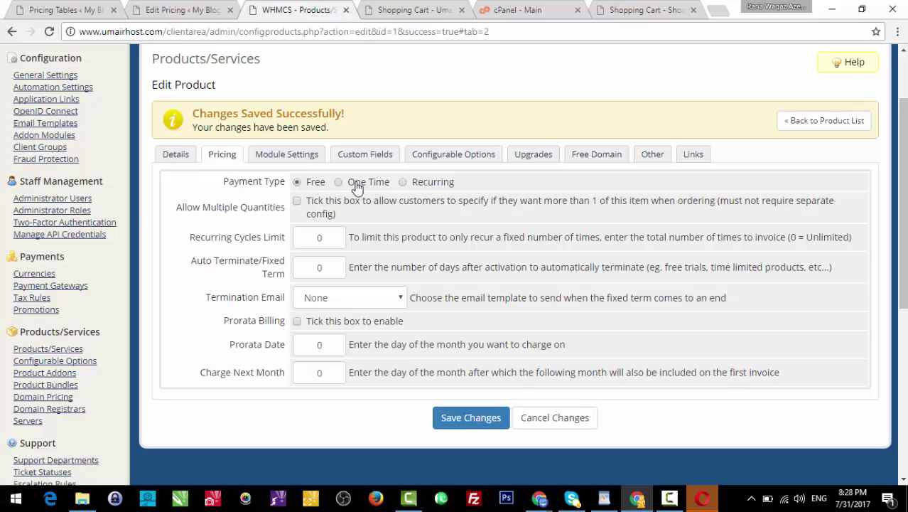
click(355, 184)
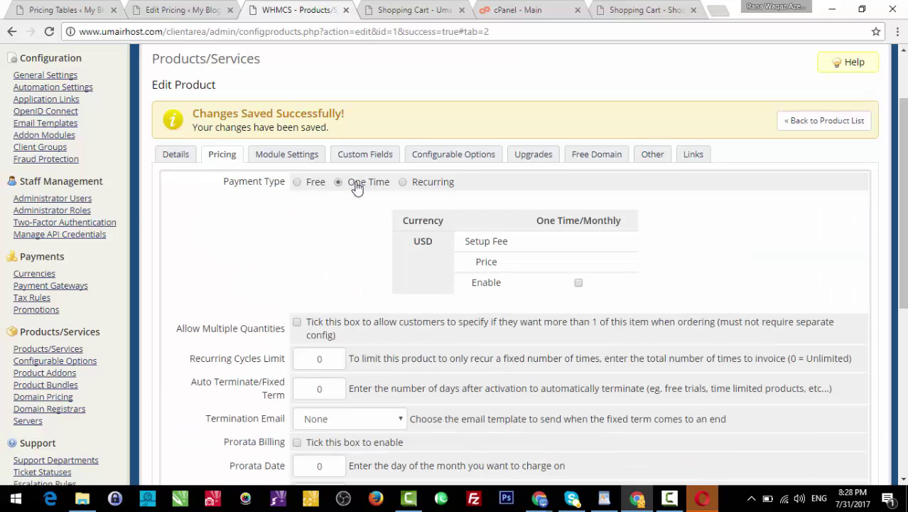
click(672, 506)
click(672, 505)
click(412, 186)
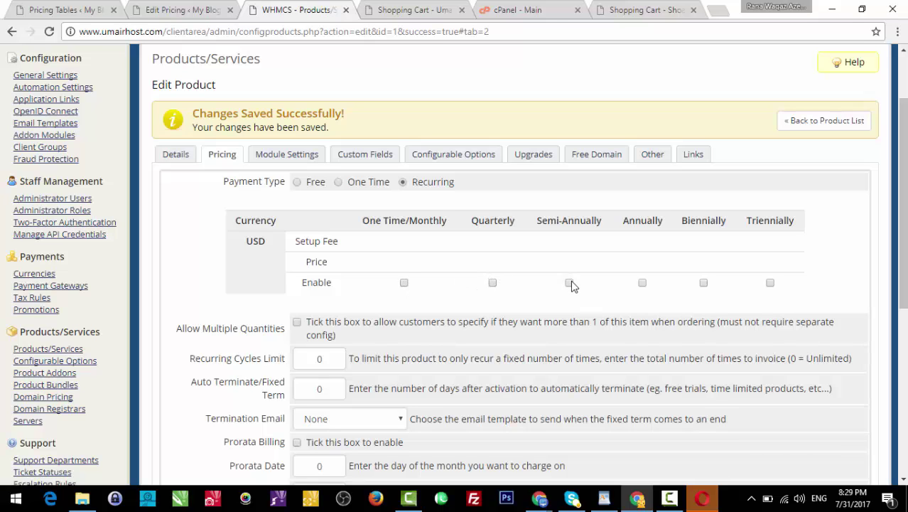
Enable the annual billing cycle with a price of 16 USD and save the pricing changes.
click(642, 283)
click(618, 276)
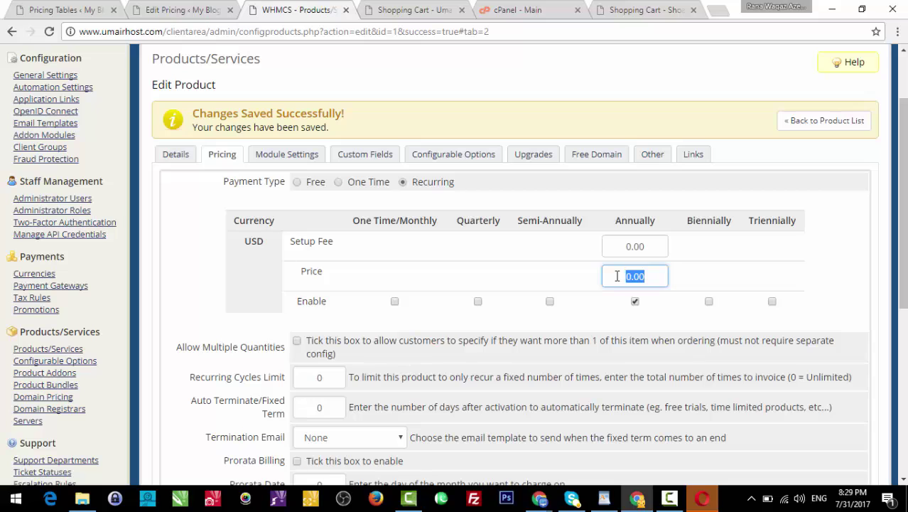
click(618, 276)
key(BackSpace)
text(16)
drag(903, 214, 903, 290)
click(346, 282)
click(490, 396)
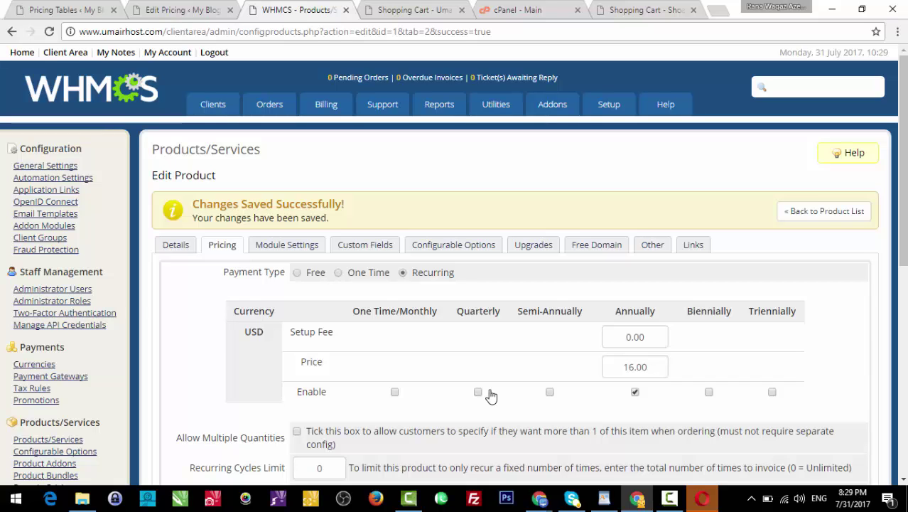
Open the Starter Plan's module settings, then reload the Shared Hosting store page and check the plan's annual price.
click(288, 247)
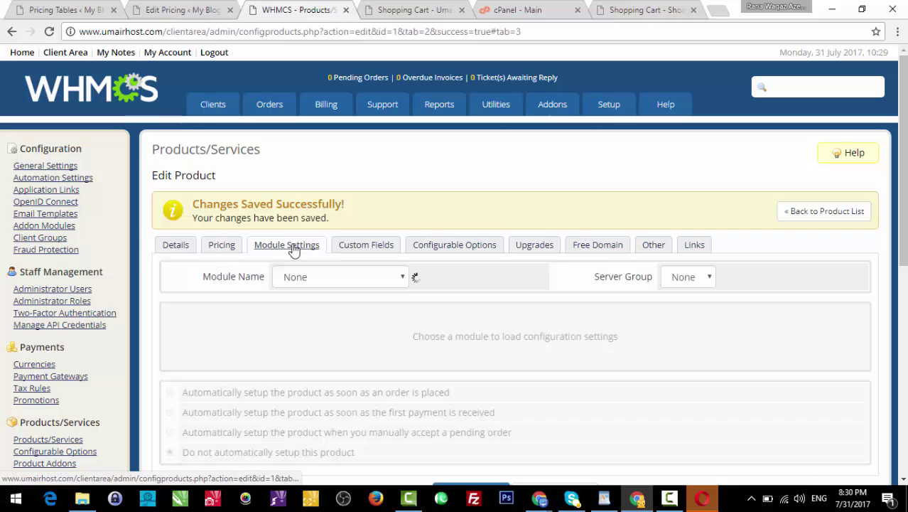
click(388, 10)
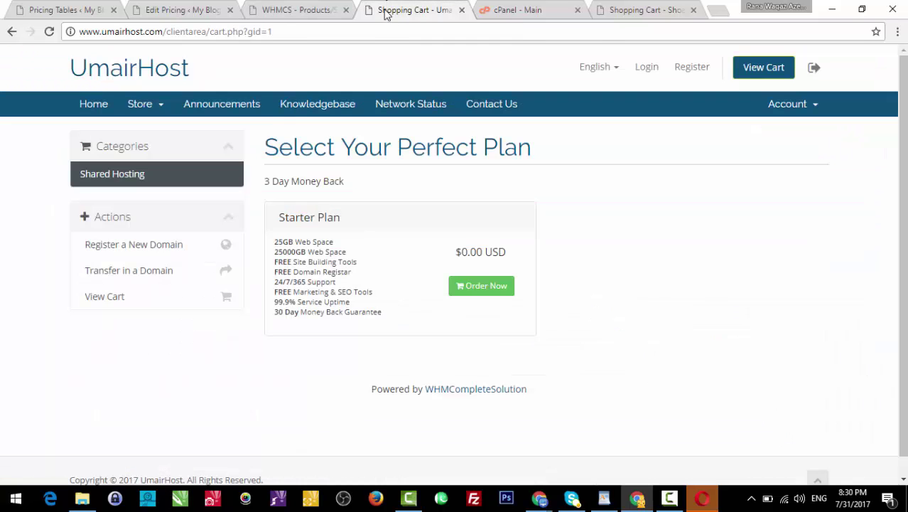
click(280, 30)
key(Return)
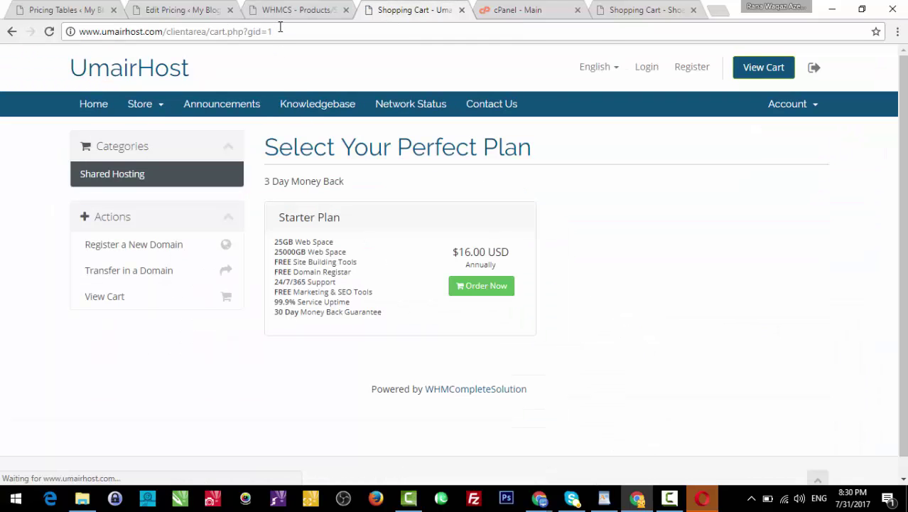
double_click(473, 250)
click(474, 250)
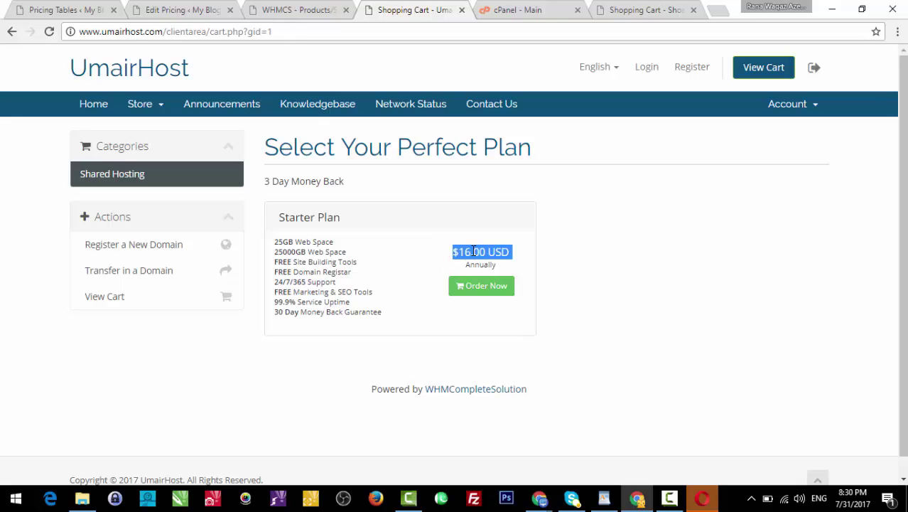
double_click(473, 250)
click(473, 250)
triple_click(474, 250)
click(321, 8)
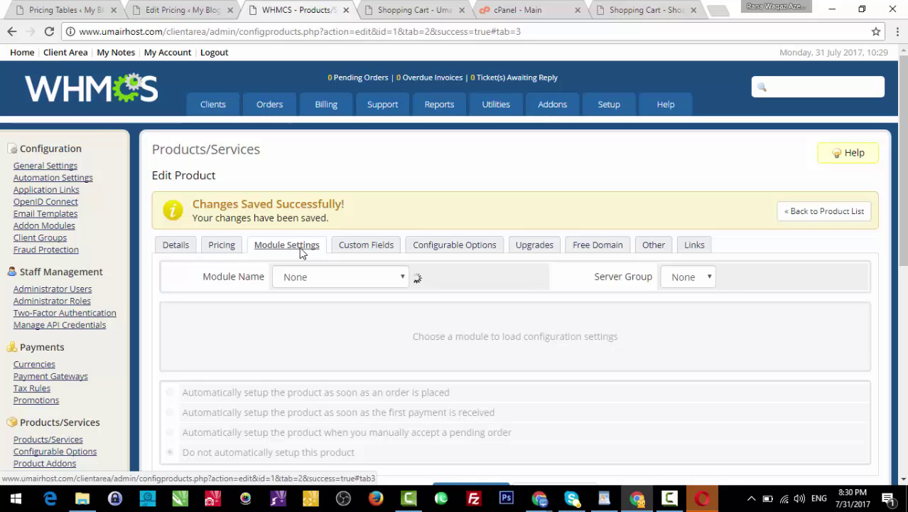
Open umairhost.com/whm in a new browser tab and log in to WHM with the prefilled credentials.
click(721, 13)
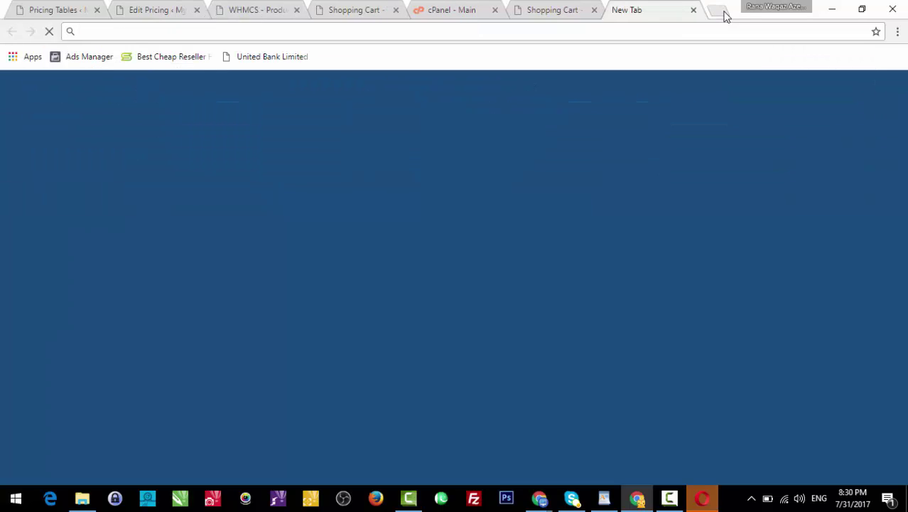
text(umairhost.com)
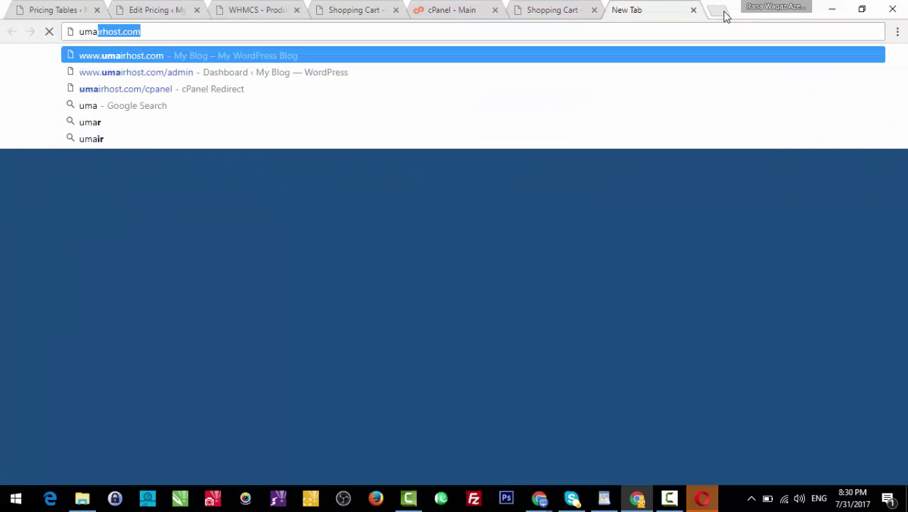
key(End)
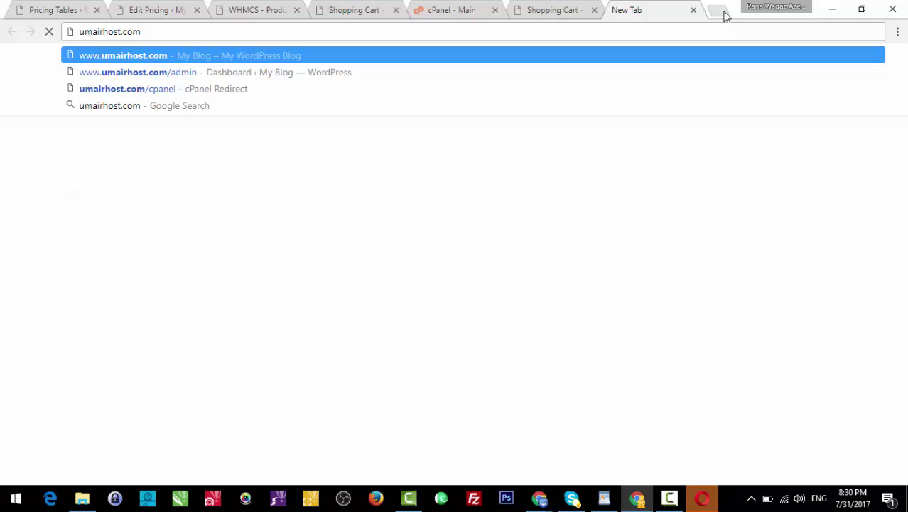
text(/)
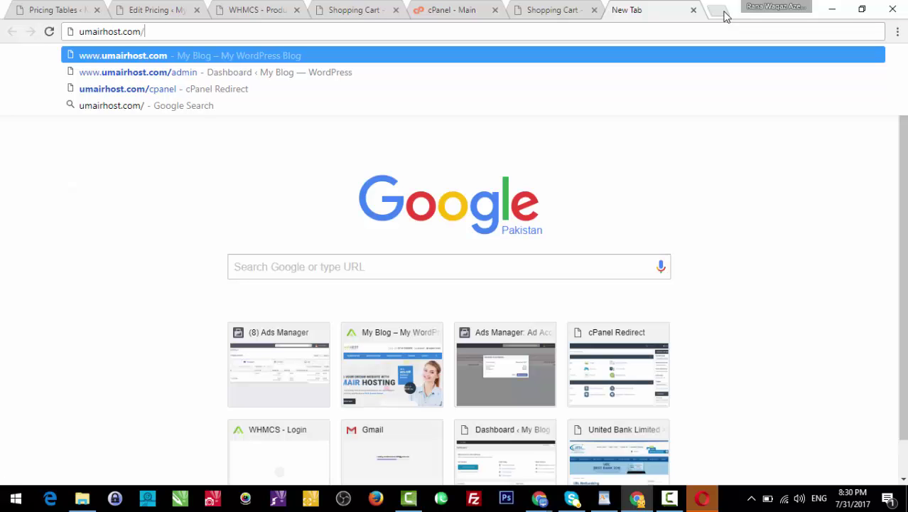
text(whm)
key(Return)
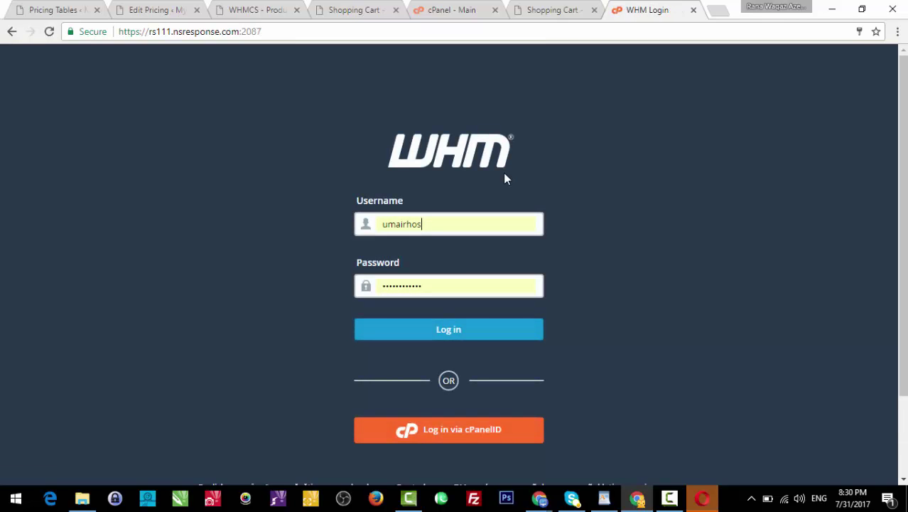
click(456, 334)
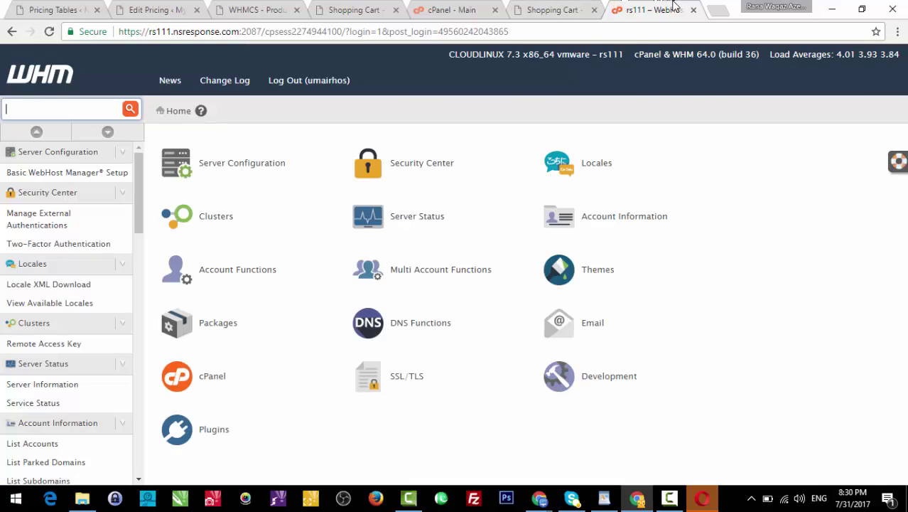
click(335, 6)
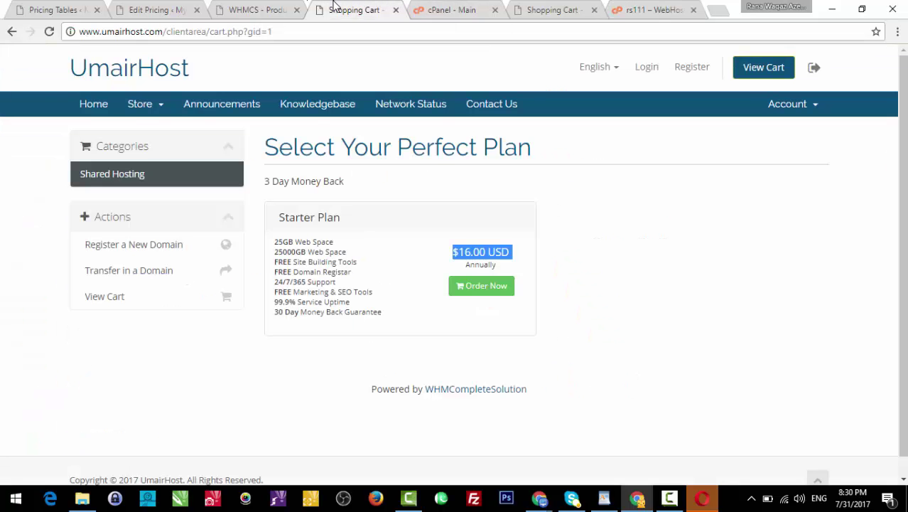
click(247, 9)
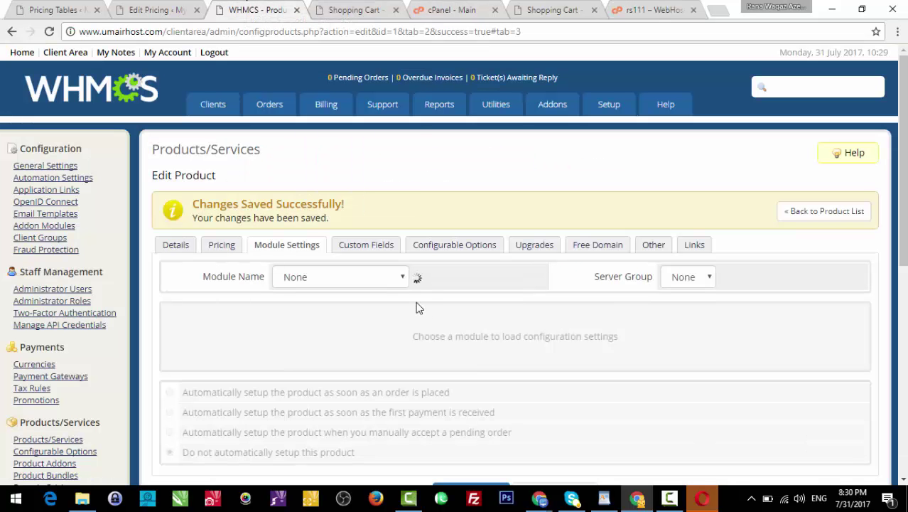
click(618, 7)
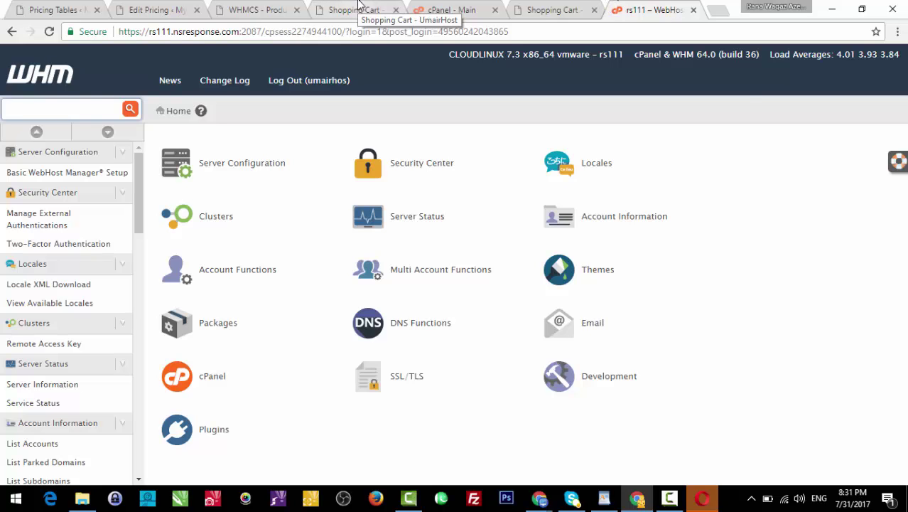
click(270, 8)
mouse_move(382, 106)
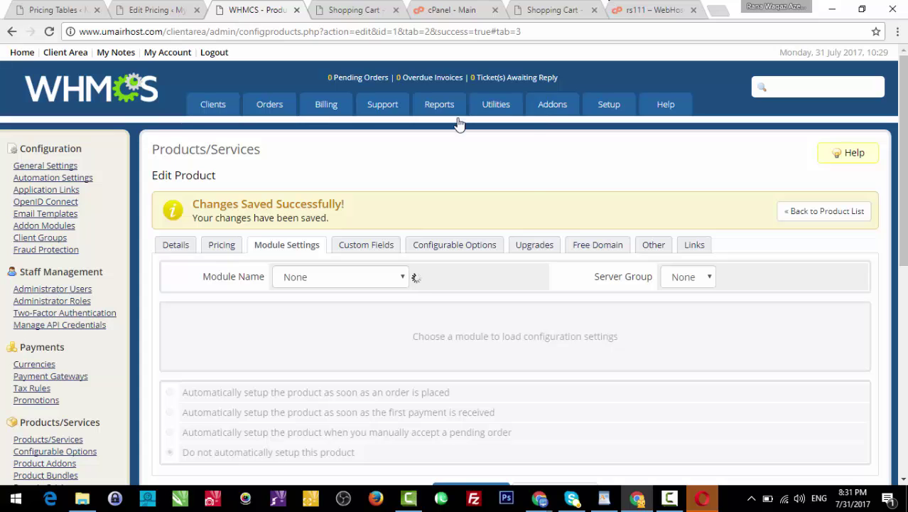
click(653, 9)
click(284, 9)
click(679, 8)
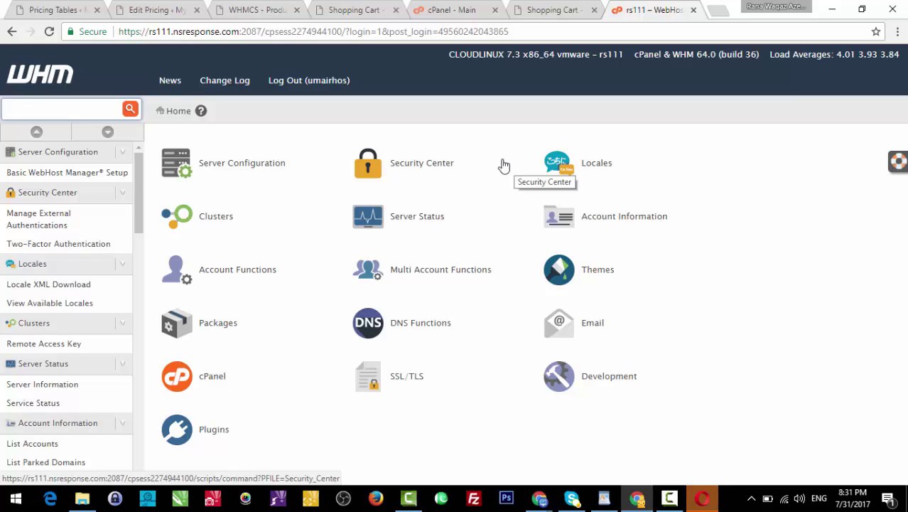
Return to the Starter Plan's details in WHMCS and enlarge the product description box to show its full text.
click(261, 5)
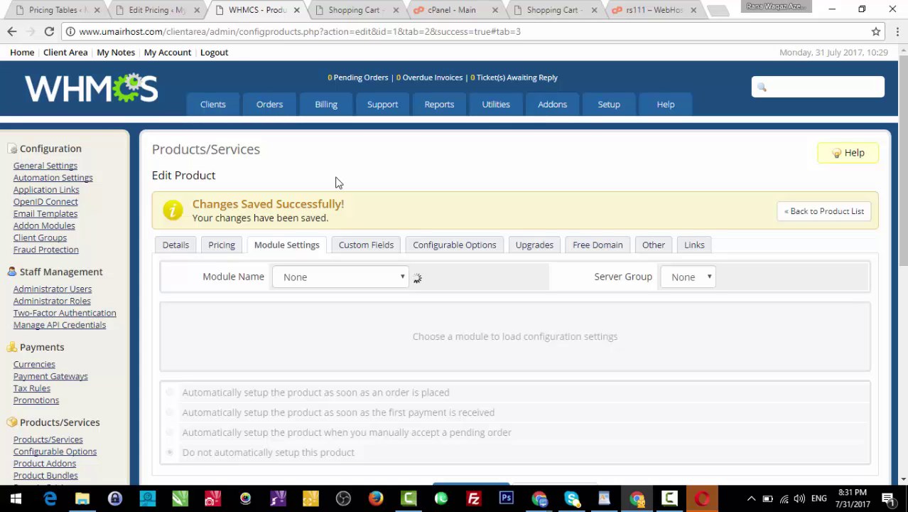
click(226, 245)
click(178, 245)
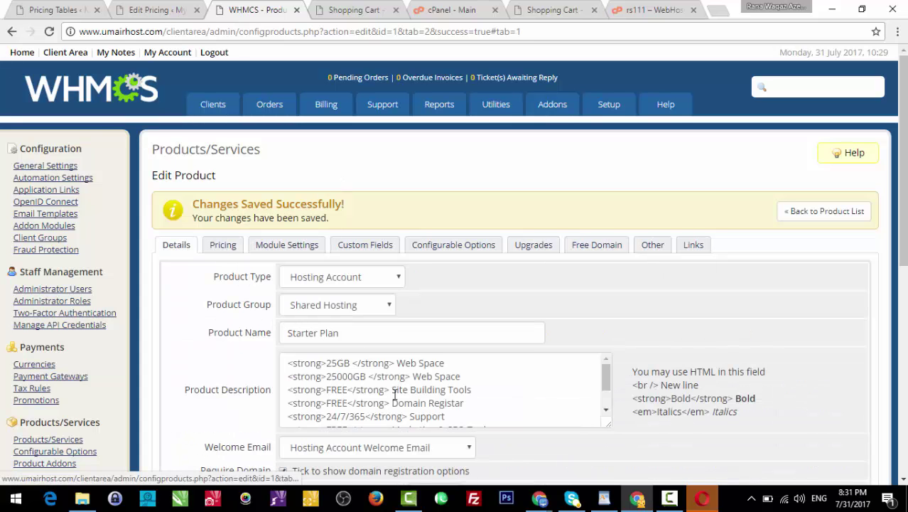
drag(609, 425, 656, 483)
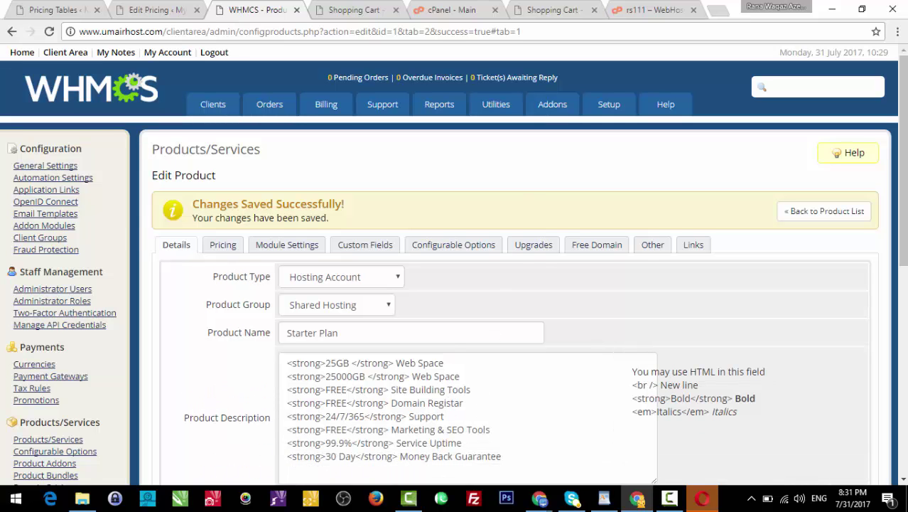
Place the WHM browser tab directly after the WHMCS one and open WHM's Add a Package form.
click(661, 7)
drag(480, 5, 389, 9)
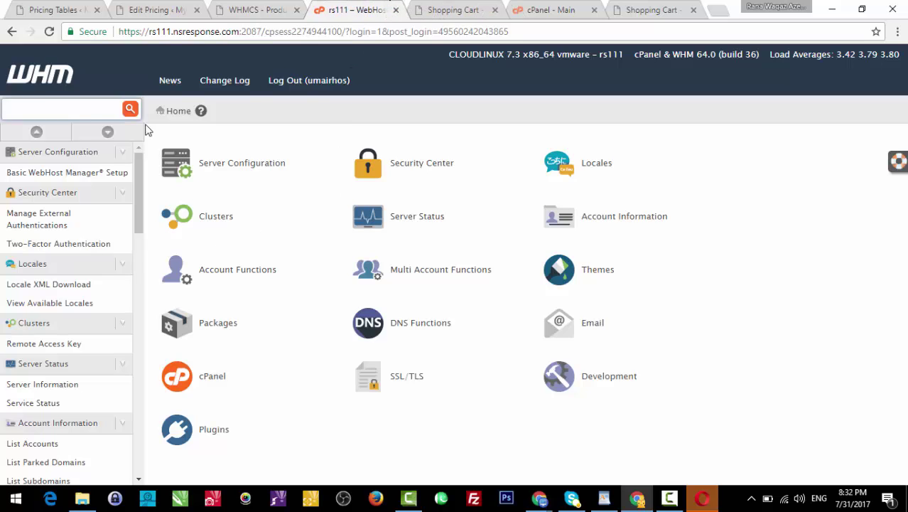
click(207, 329)
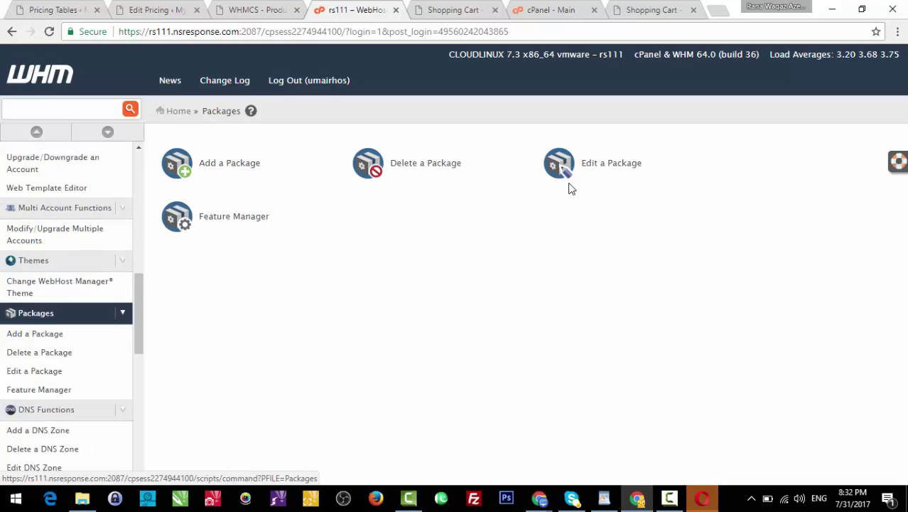
click(204, 171)
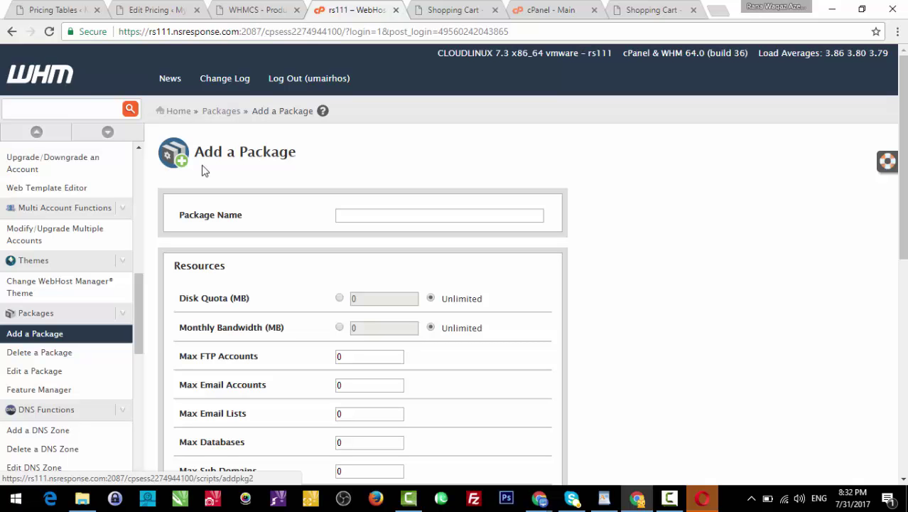
Name the new hosting package Starter Plan.
click(361, 216)
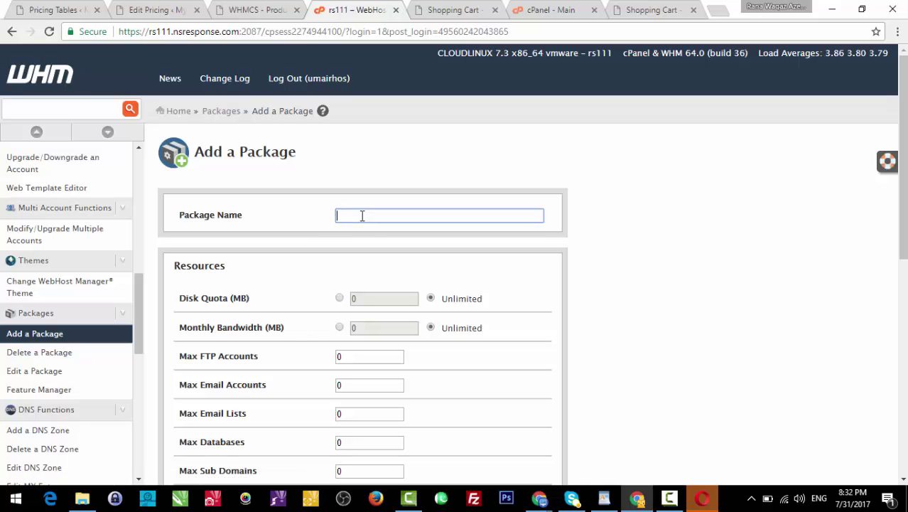
text(Start)
key(Down)
key(Return)
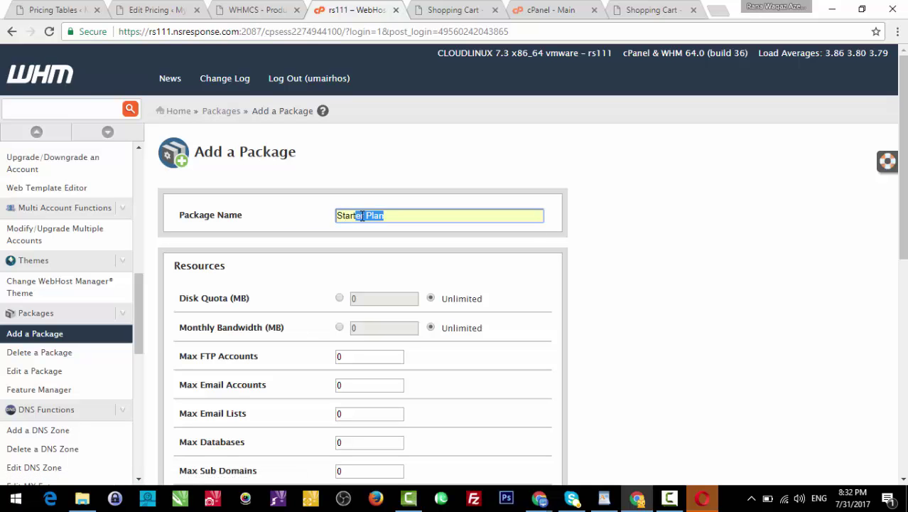
Limit the package's disk quota to 25000 MB and its monthly bandwidth to 25000 MB, consulting the WHMCS product description.
click(340, 299)
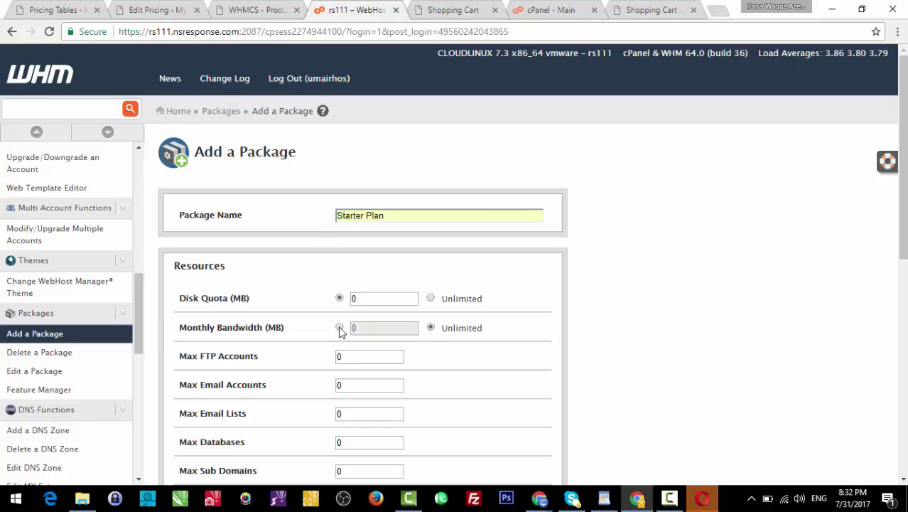
click(339, 327)
click(254, 8)
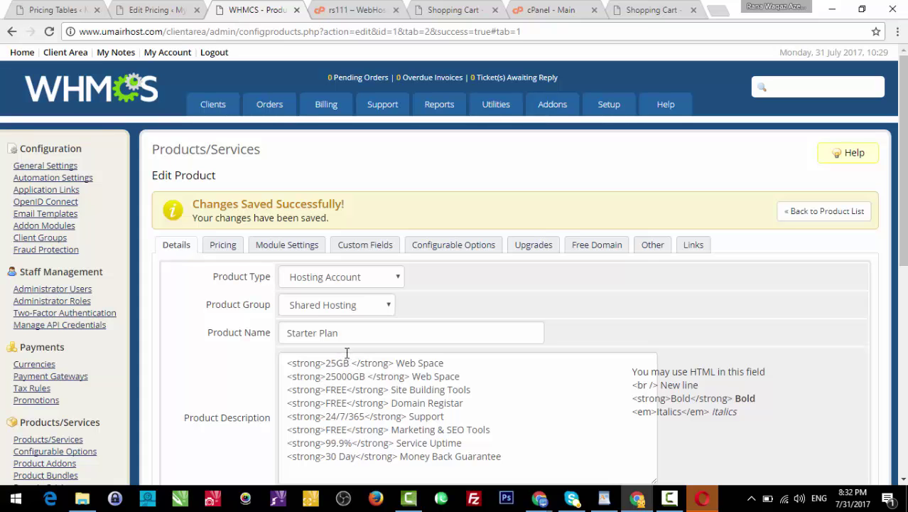
click(355, 10)
double_click(375, 299)
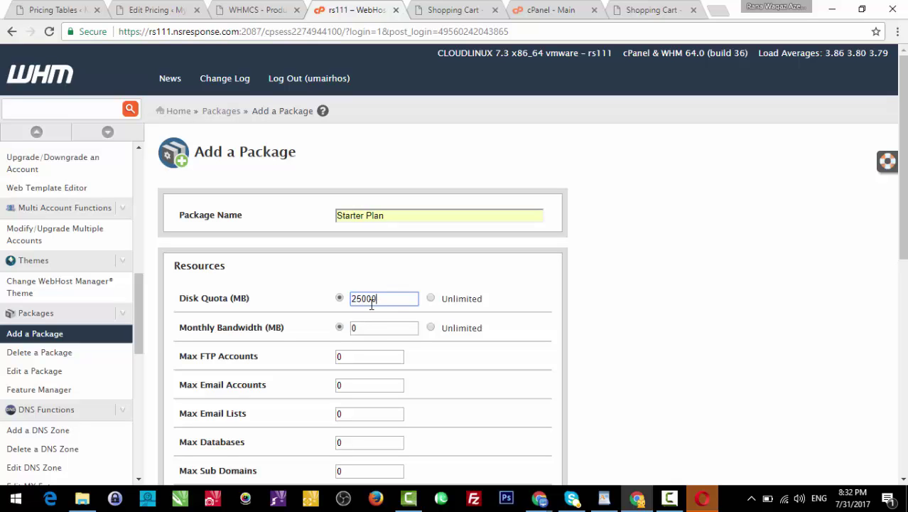
click(370, 328)
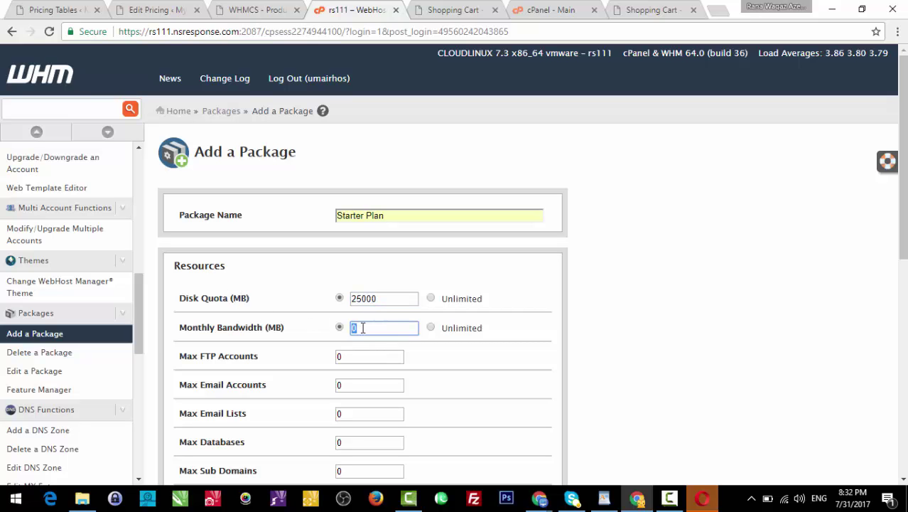
text(25000)
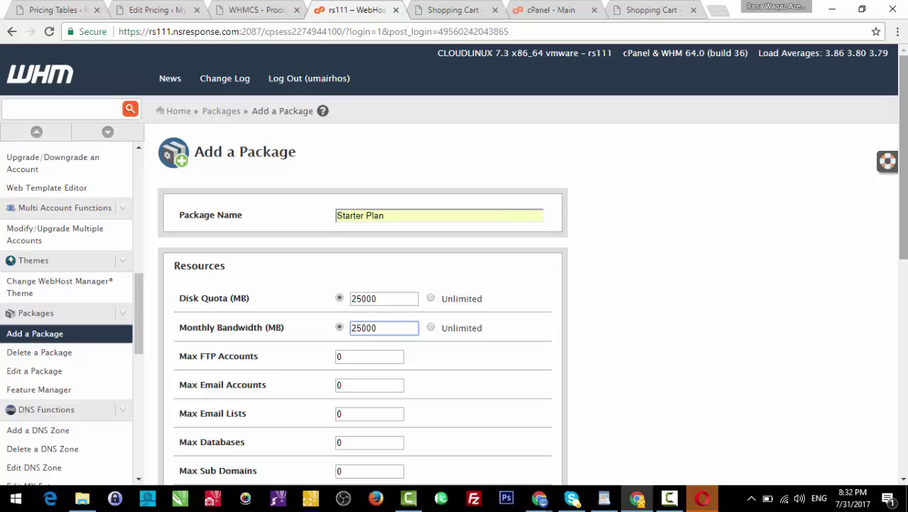
Set the package's maximum FTP accounts, email accounts, email lists, databases and sub domains to 5 each.
scroll(903, 213, down, 2)
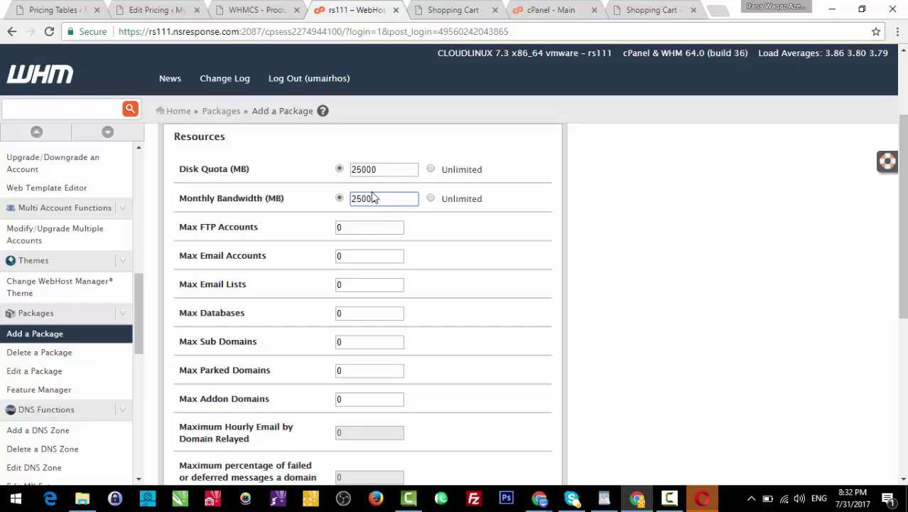
click(352, 227)
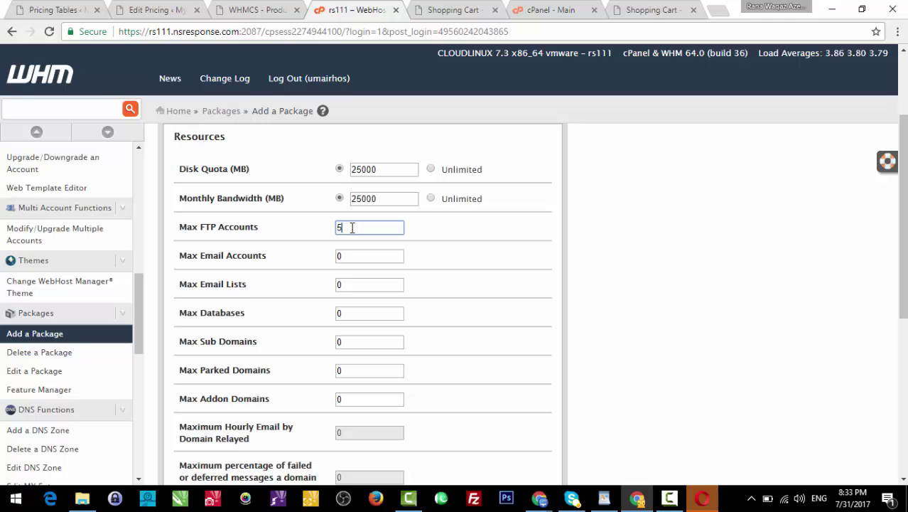
text(5)
click(352, 256)
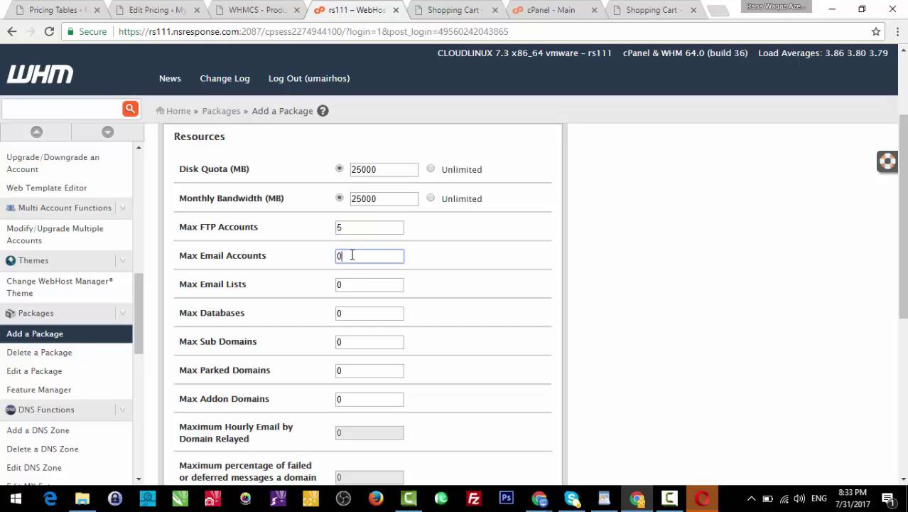
text(5)
click(350, 282)
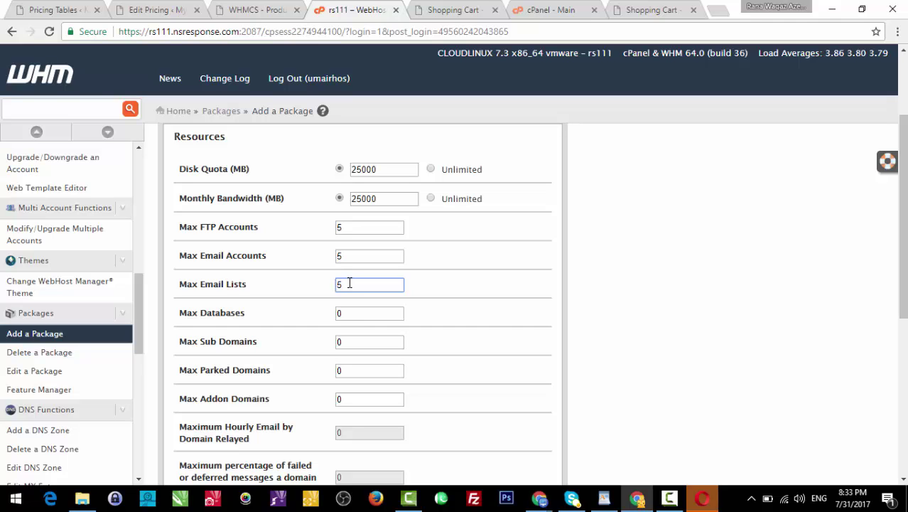
click(352, 314)
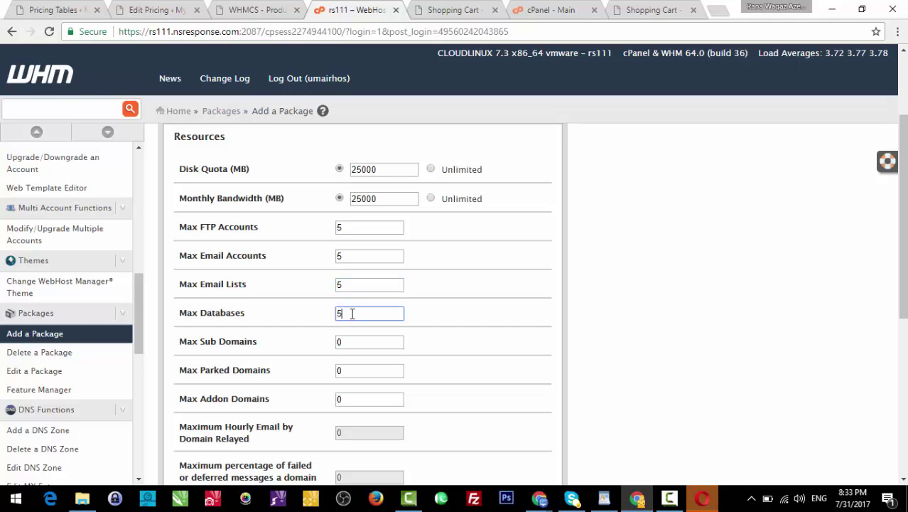
double_click(349, 343)
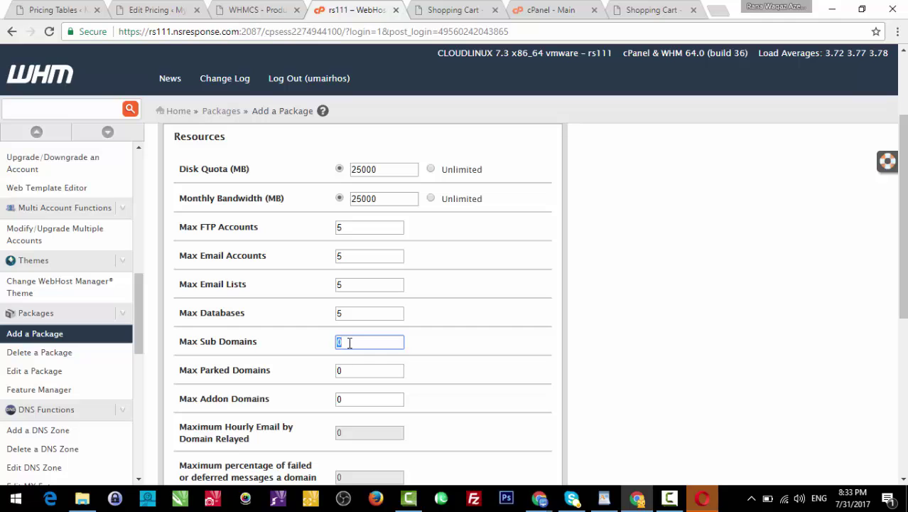
click(349, 370)
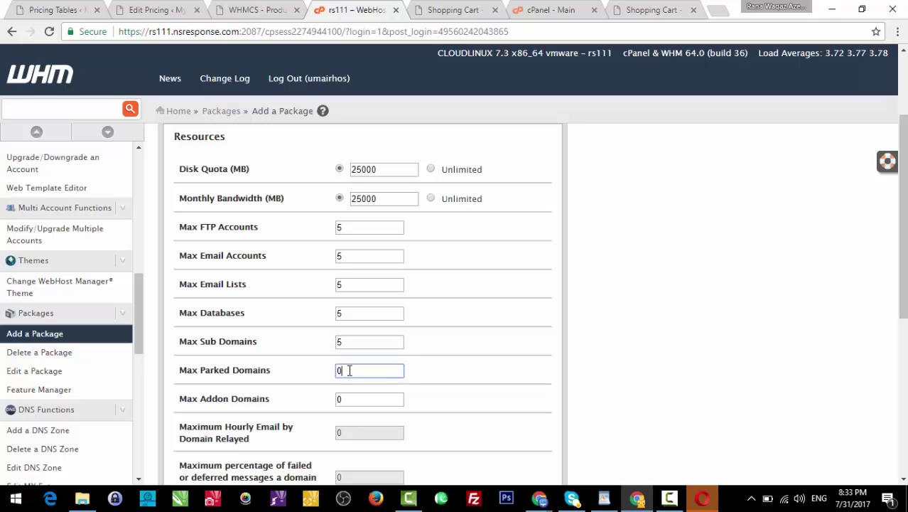
double_click(363, 398)
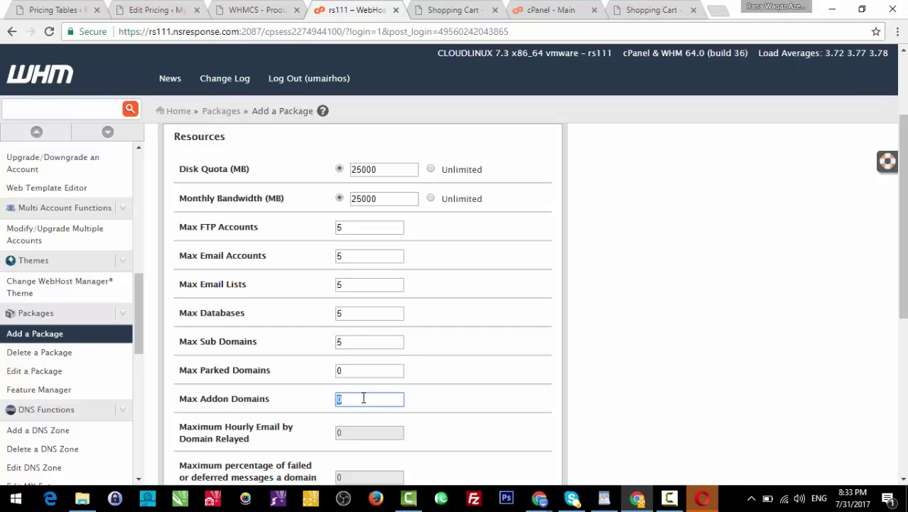
click(432, 398)
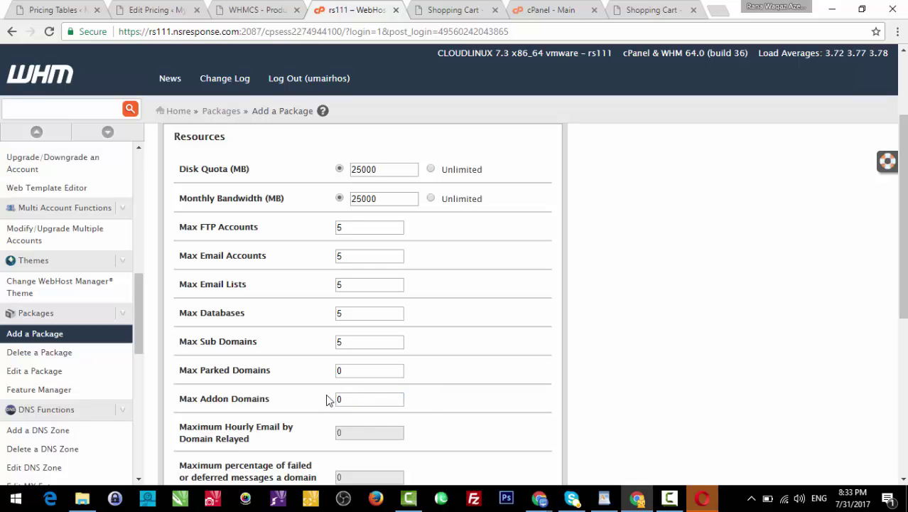
Add the Starter Plan package to the server with its default options, theme, feature list and locale.
scroll(532, 303, down, 3)
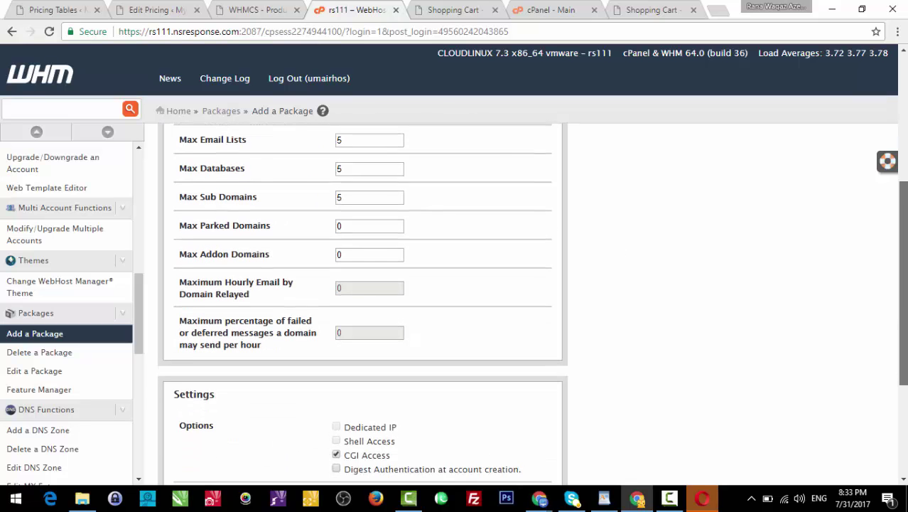
scroll(532, 303, down, 1)
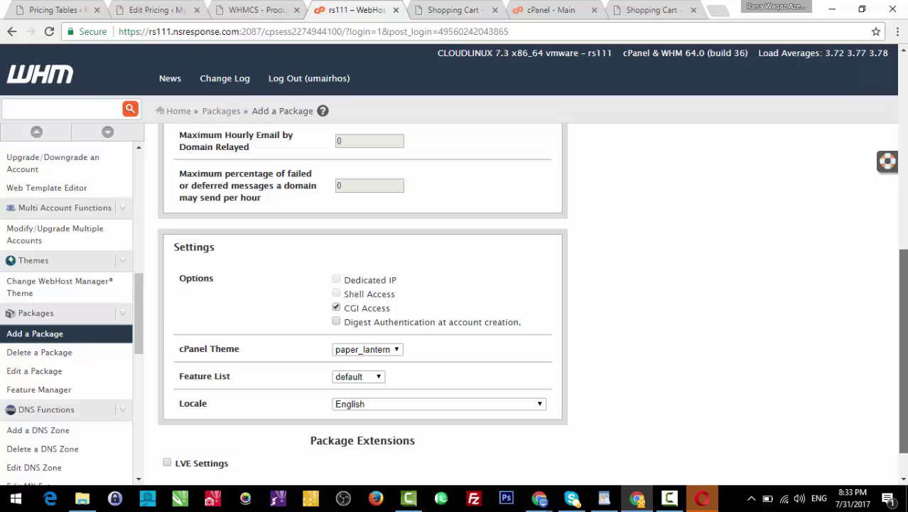
scroll(532, 303, down, 1)
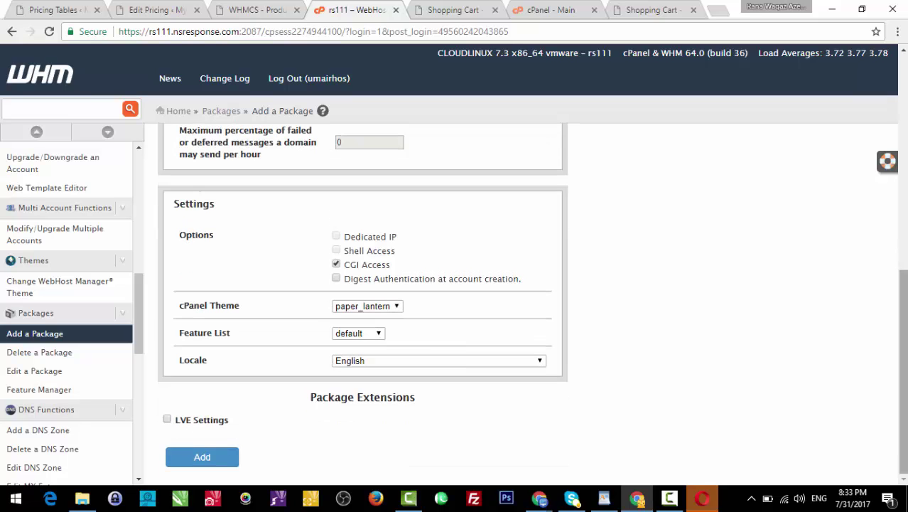
click(226, 461)
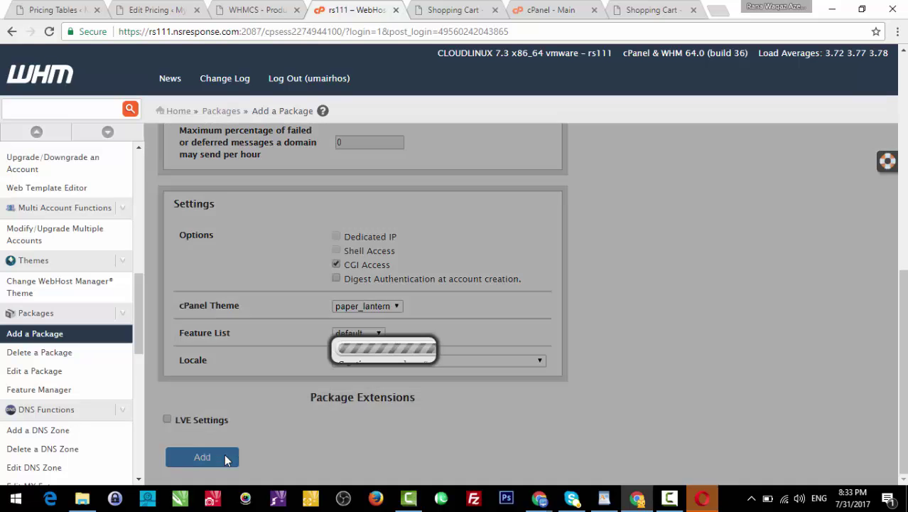
Review the resource limits entered for the Starter Plan package, especially its disk quota.
scroll(879, 246, up, 10)
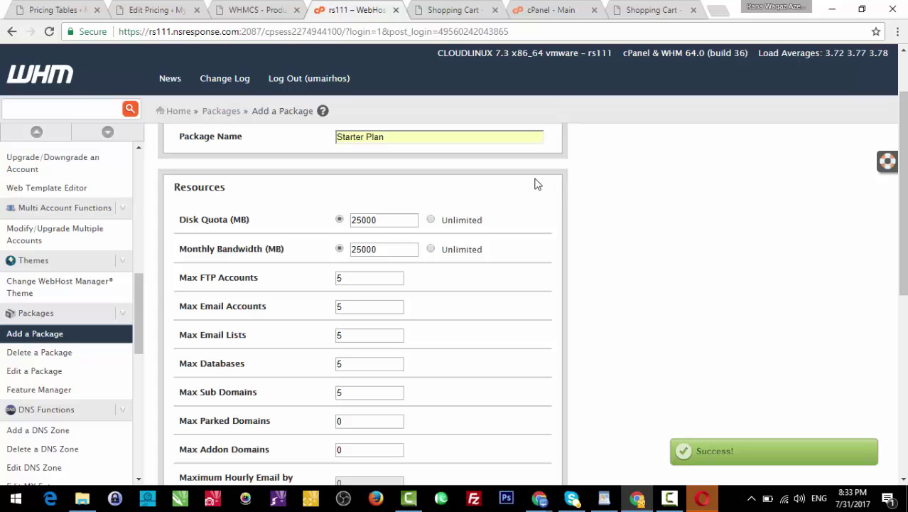
click(79, 342)
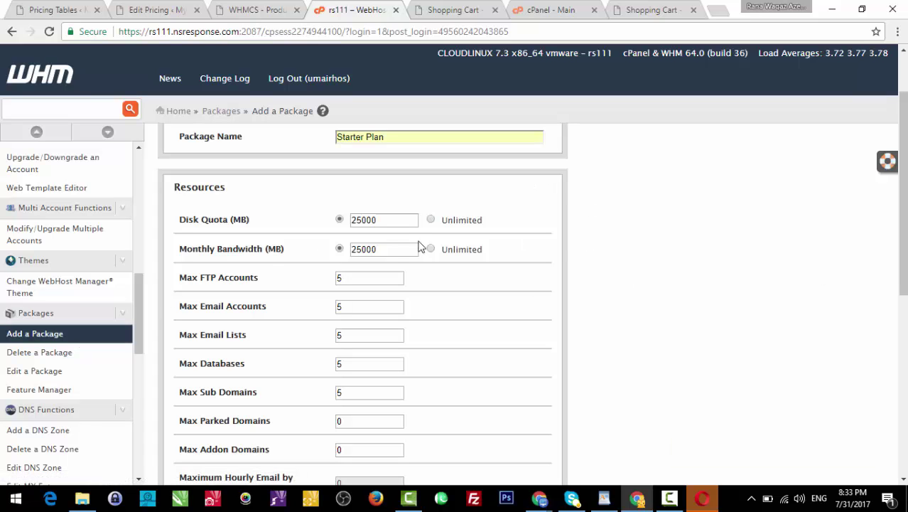
double_click(398, 222)
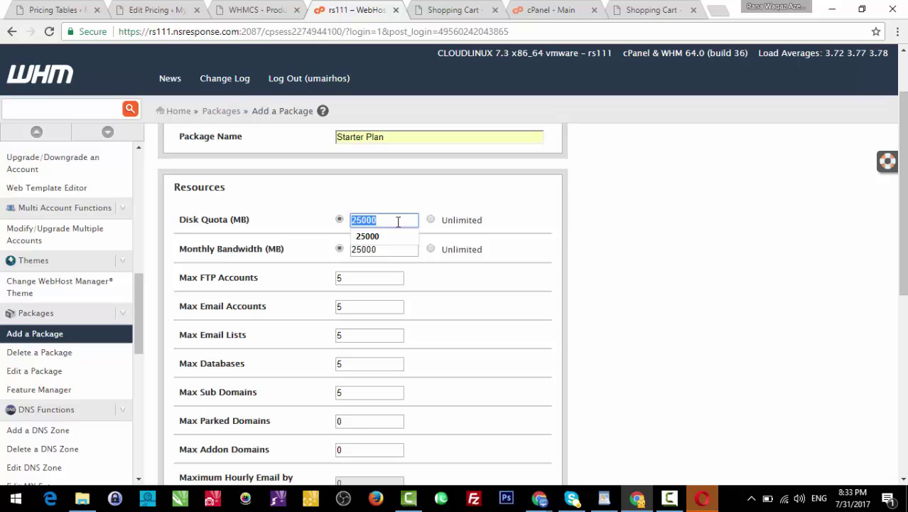
click(387, 204)
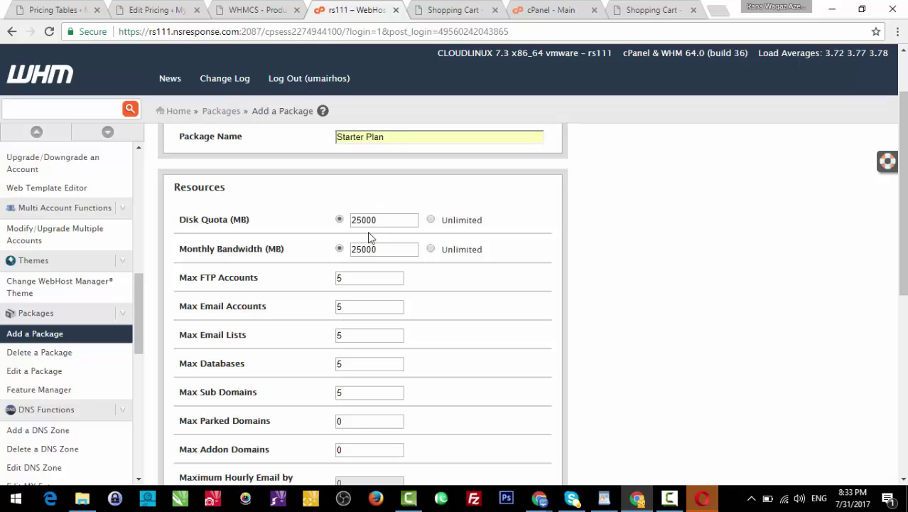
In WHMCS, change the amounts in the first two lines of the Starter Plan's product description to 25000MB.
click(259, 10)
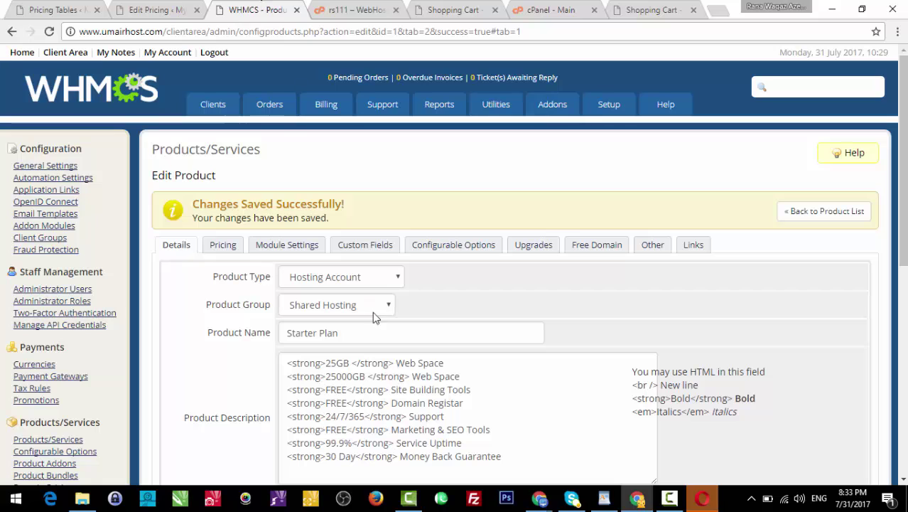
drag(350, 363, 342, 363)
text(000)
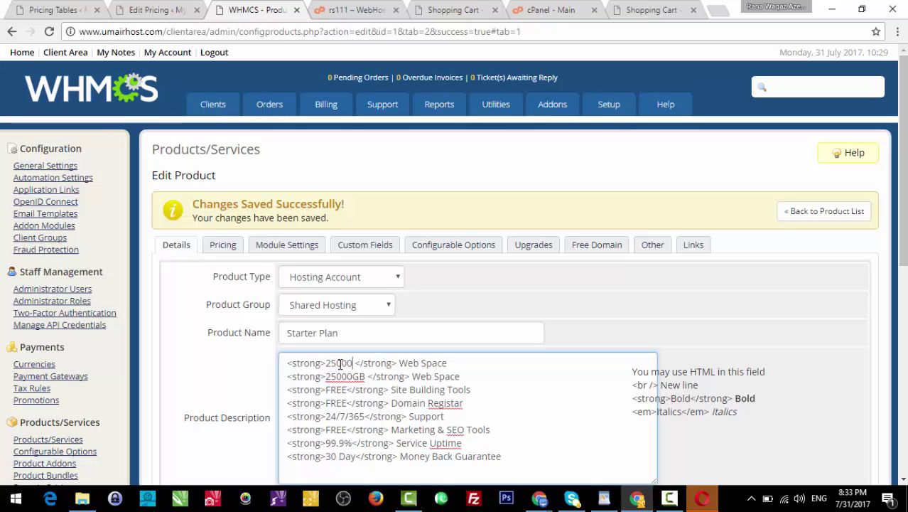
text(MB)
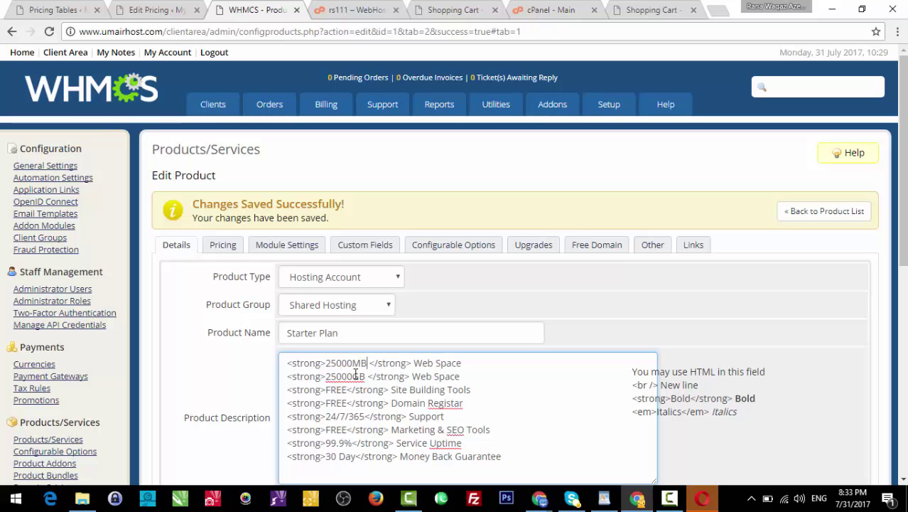
drag(366, 376, 353, 376)
key(BackSpace)
text(MB)
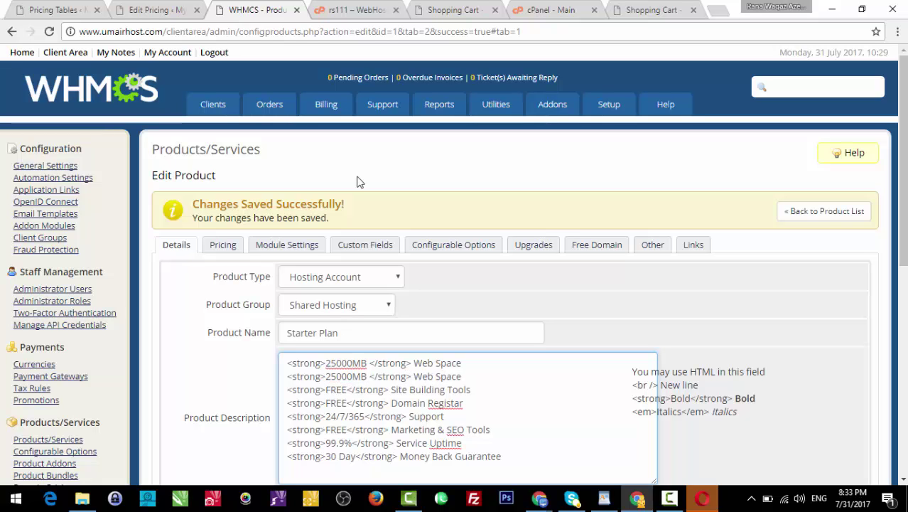
click(568, 6)
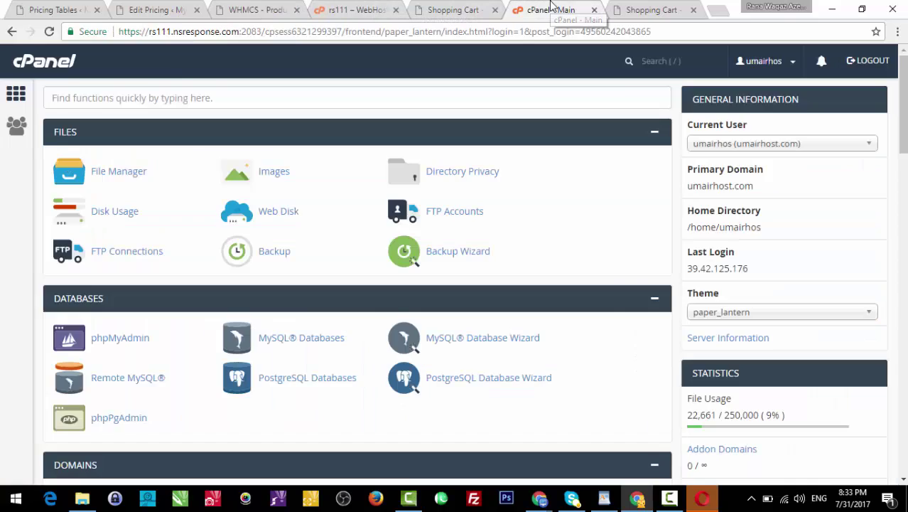
click(636, 4)
click(357, 6)
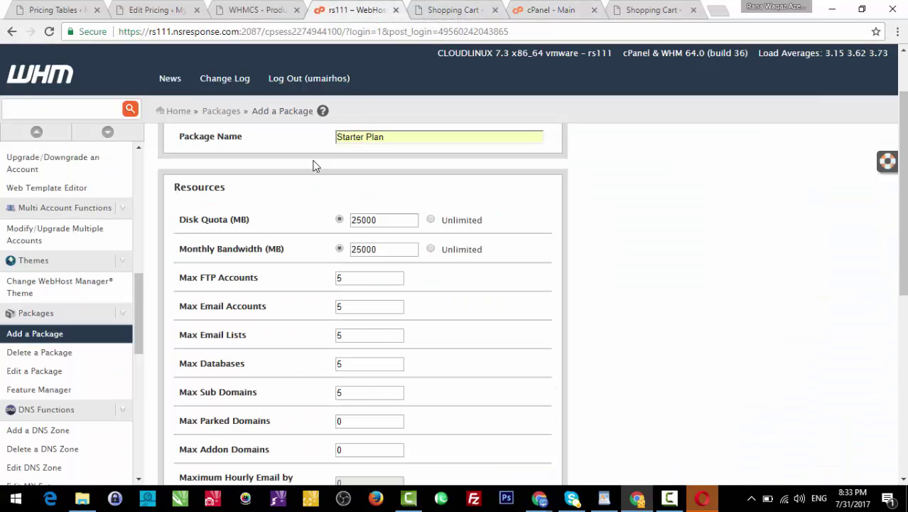
click(278, 5)
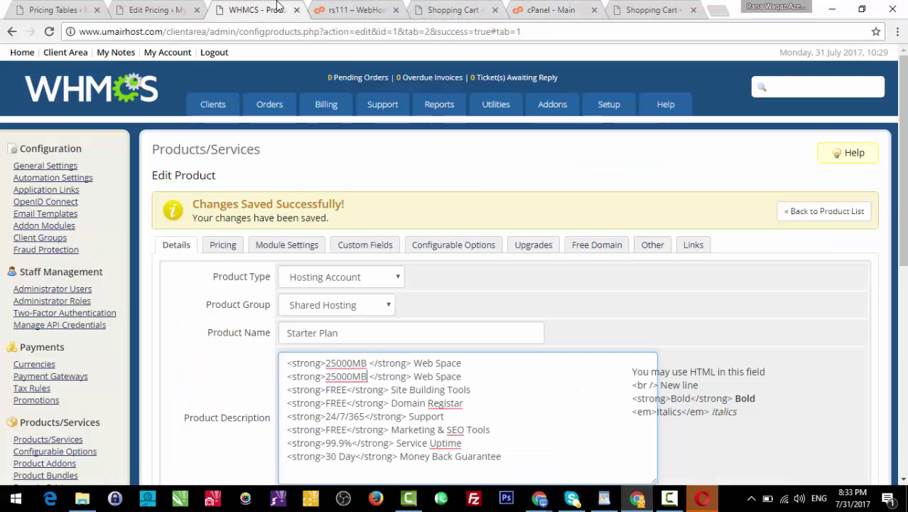
click(467, 306)
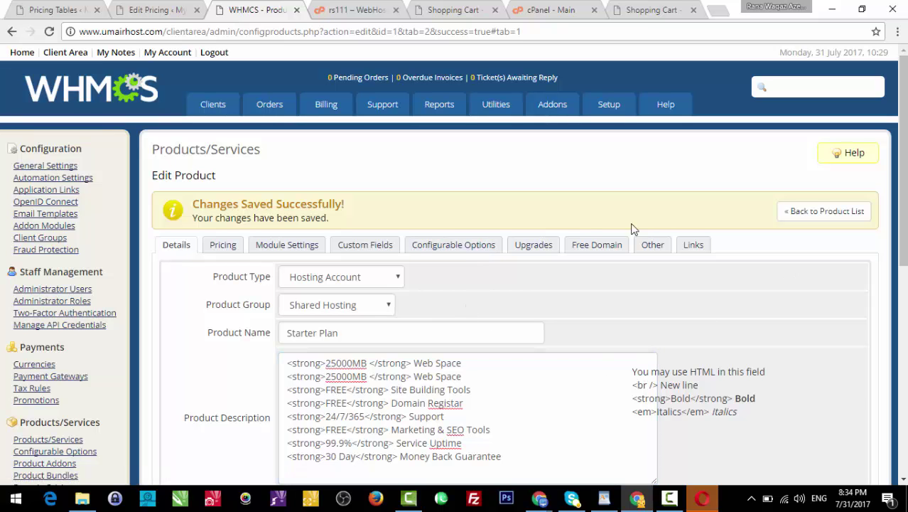
Assign the cPanel module to the Starter Plan in its module settings and save the product changes.
click(226, 245)
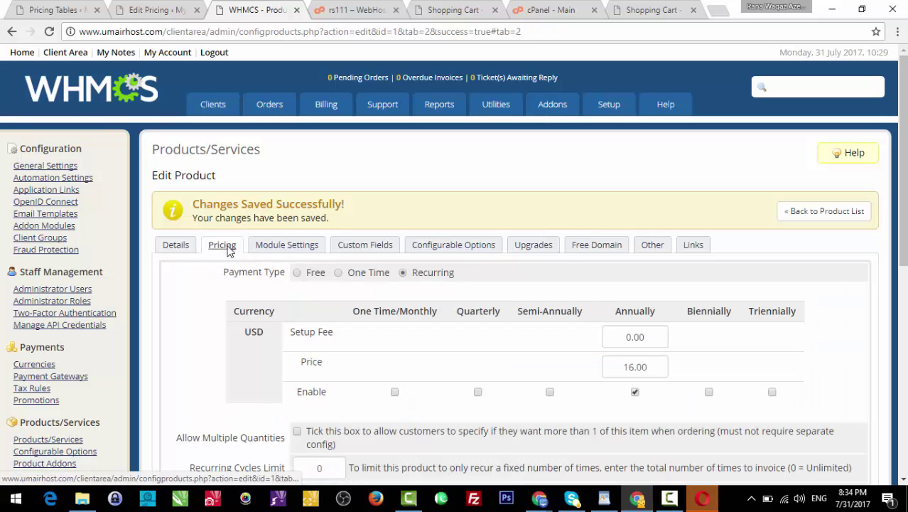
click(298, 252)
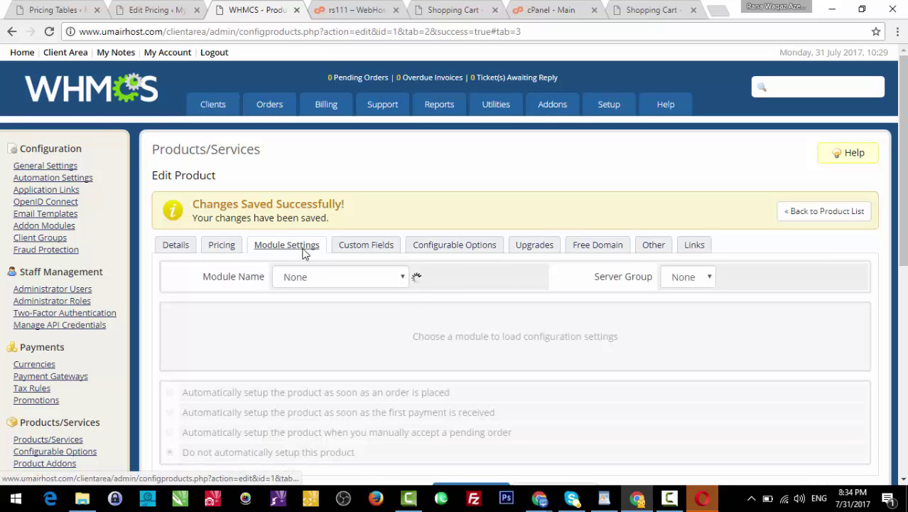
click(338, 284)
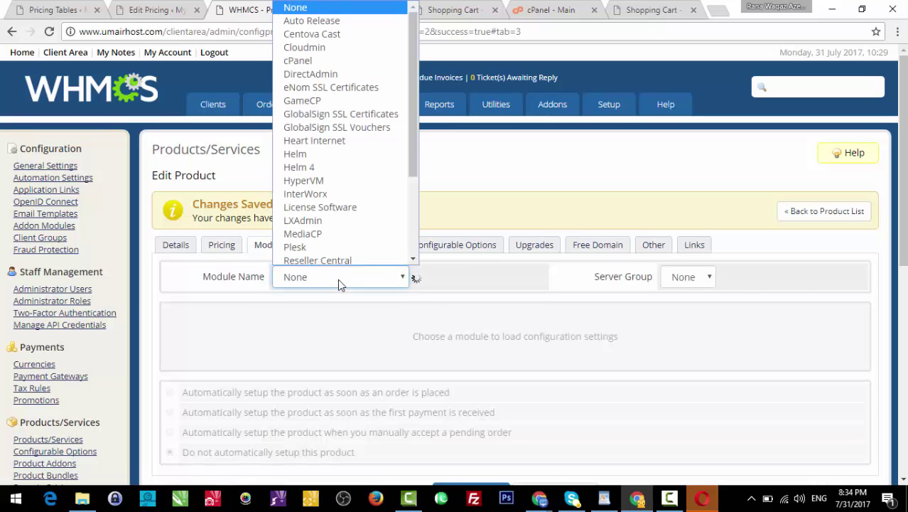
click(300, 62)
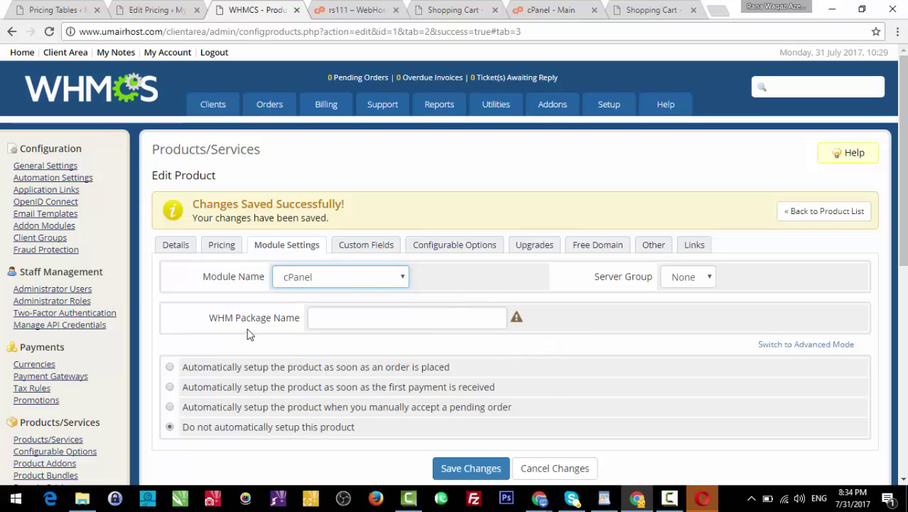
mouse_move(517, 321)
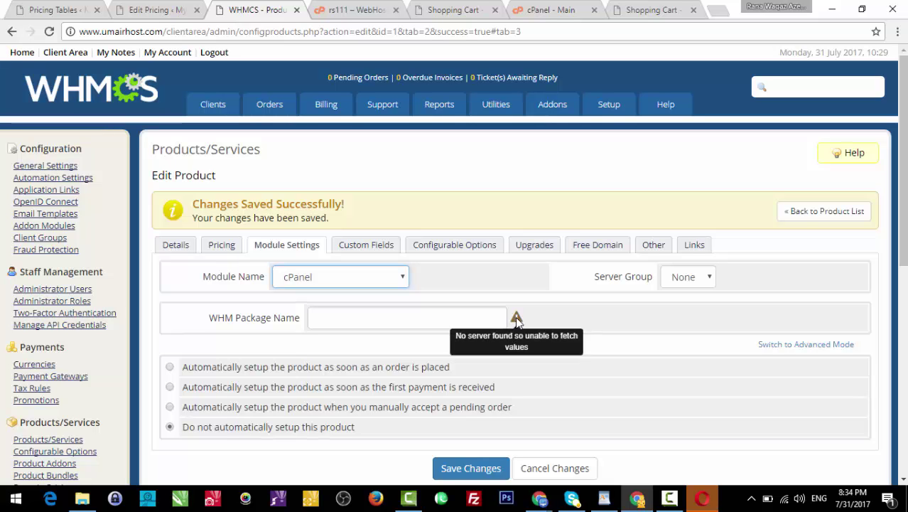
click(472, 470)
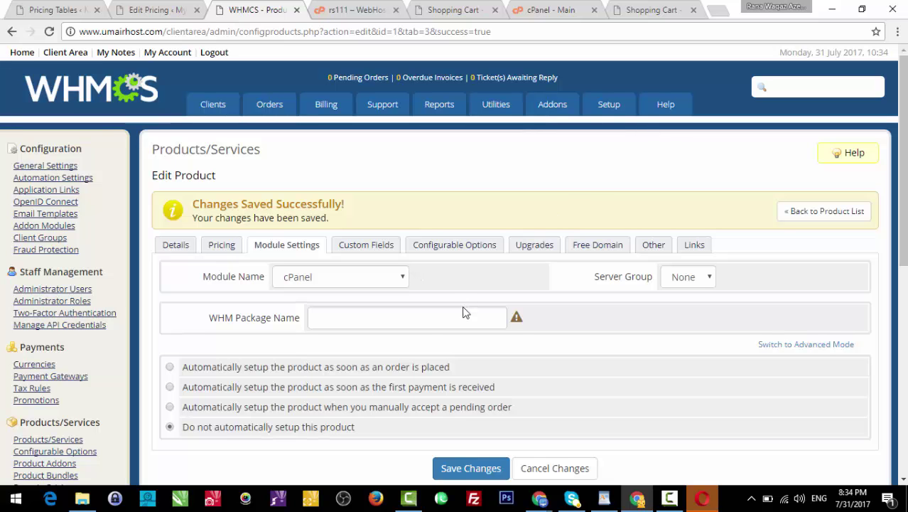
Open the WHMCS Servers page in a new browser tab and log in to WHM for the rs111 server.
mouse_move(609, 99)
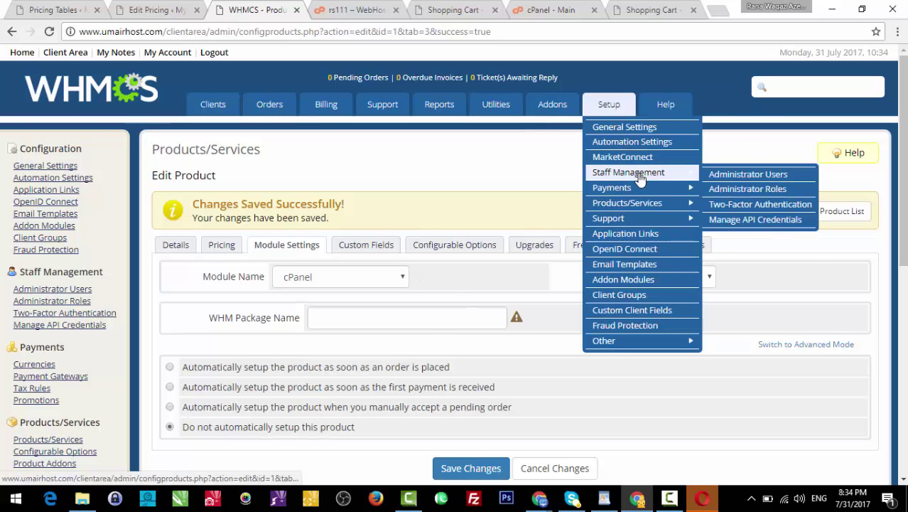
mouse_move(653, 220)
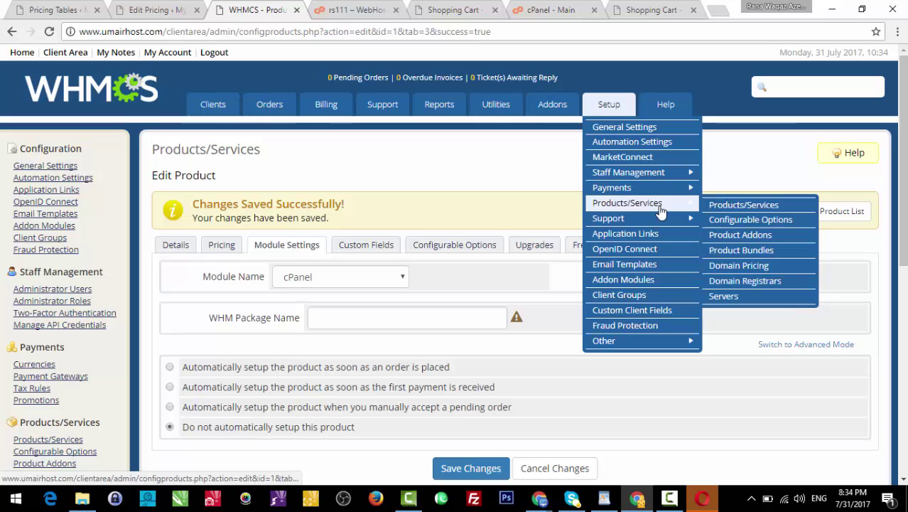
middle_click(729, 302)
click(299, 5)
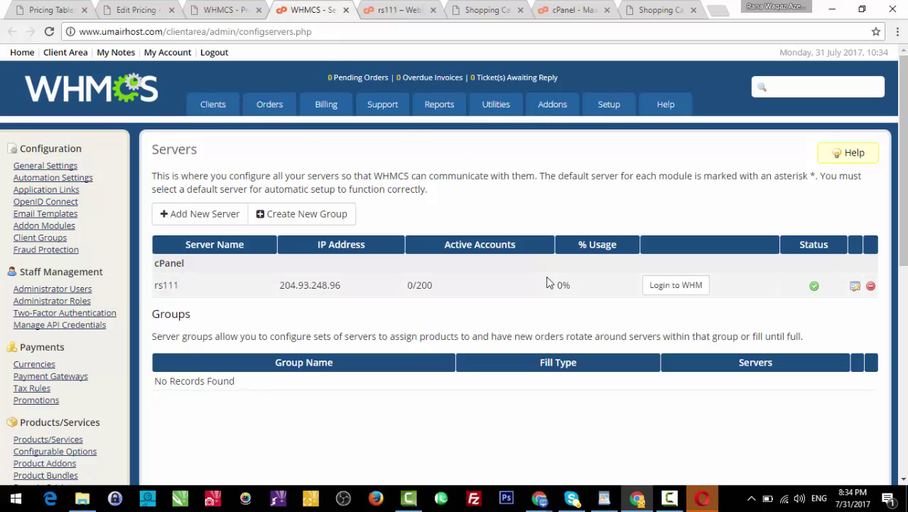
click(682, 286)
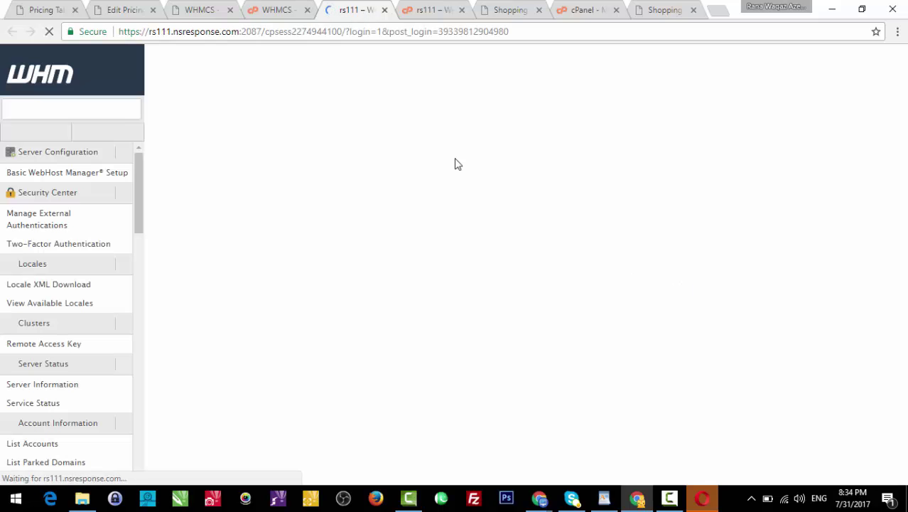
Close the extra WHM tab and open the rs111 server for editing in WHMCS to review its nameservers, connection details and access control.
click(384, 10)
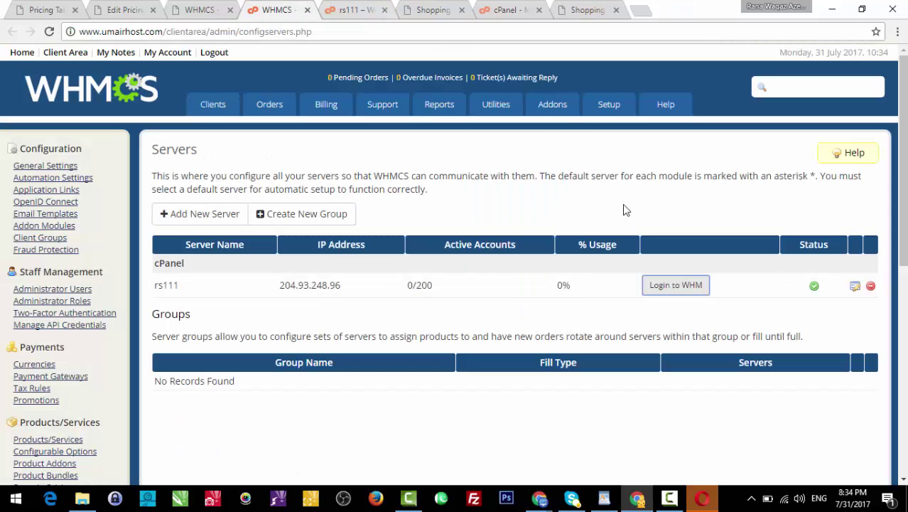
click(856, 288)
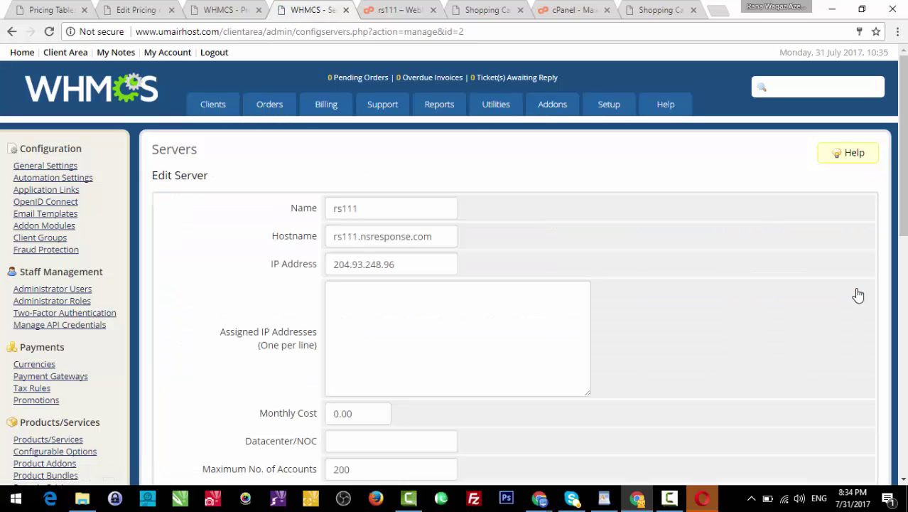
scroll(858, 294, down, 2)
scroll(858, 295, down, 4)
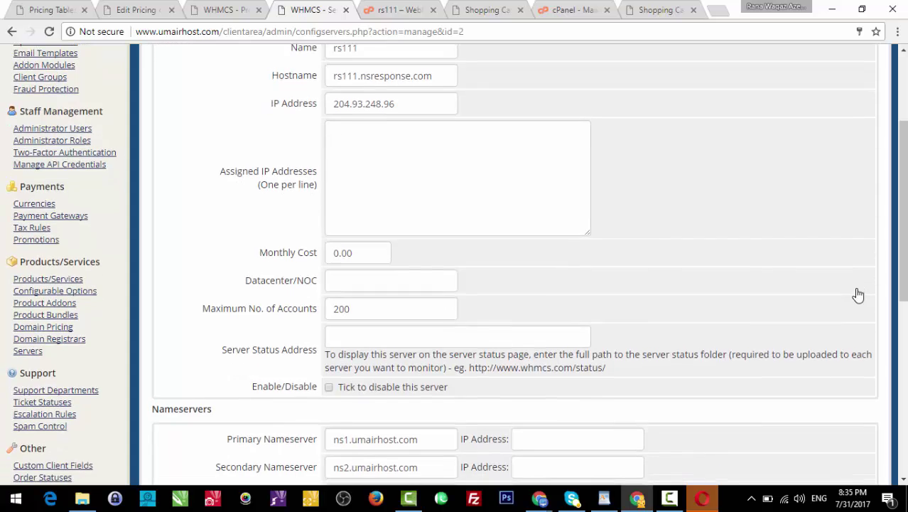
scroll(858, 294, down, 1)
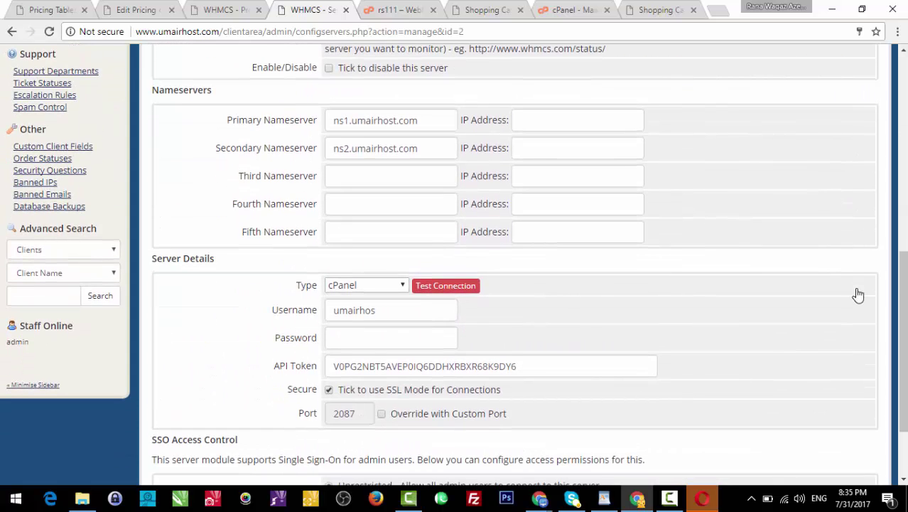
scroll(858, 294, down, 2)
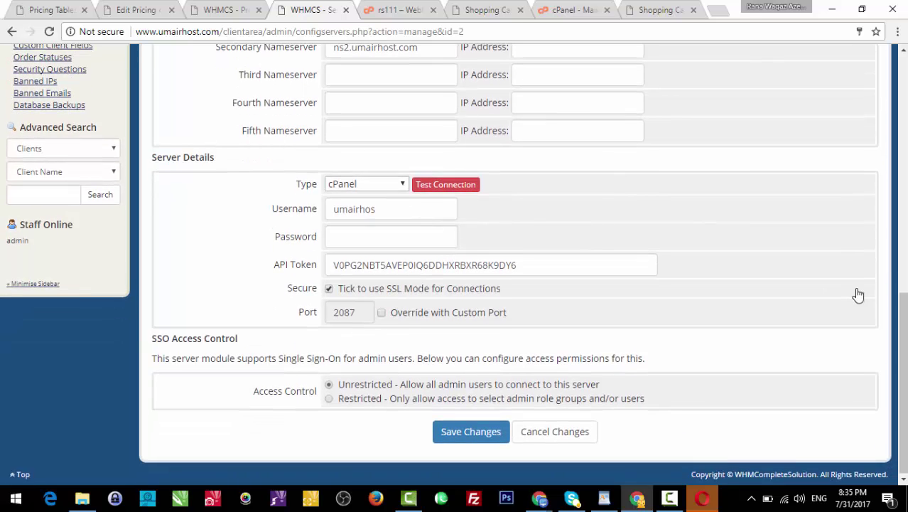
scroll(858, 295, up, 5)
scroll(858, 294, up, 3)
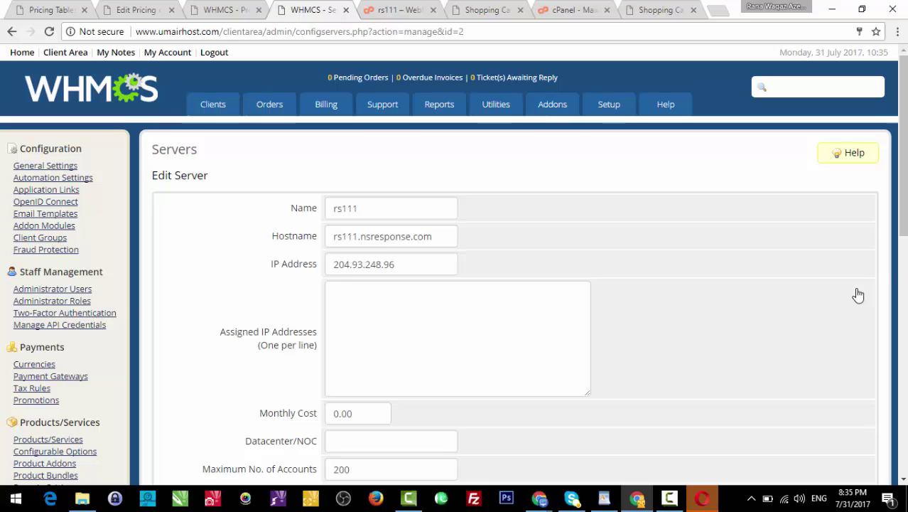
click(678, 493)
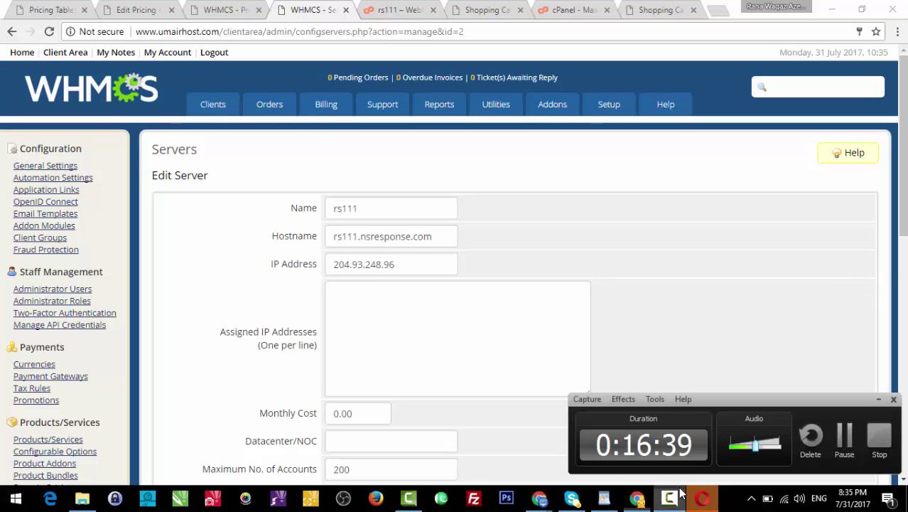
click(678, 494)
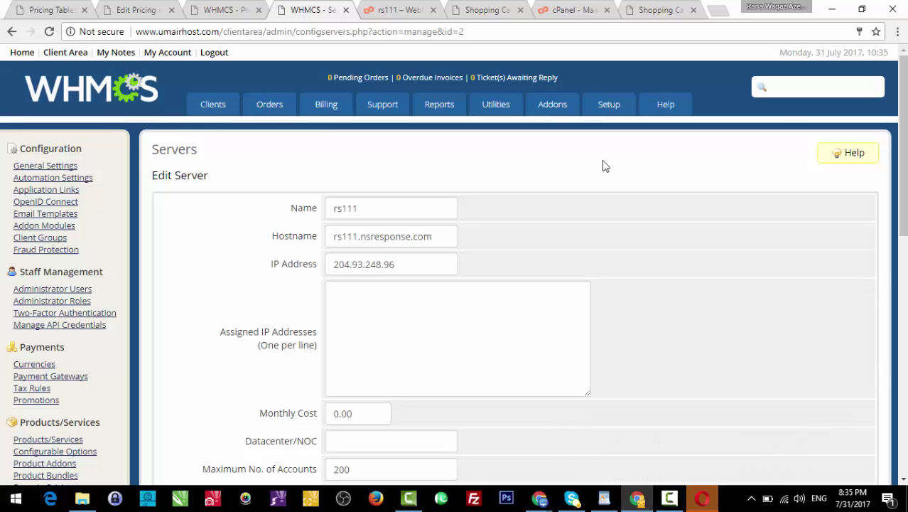